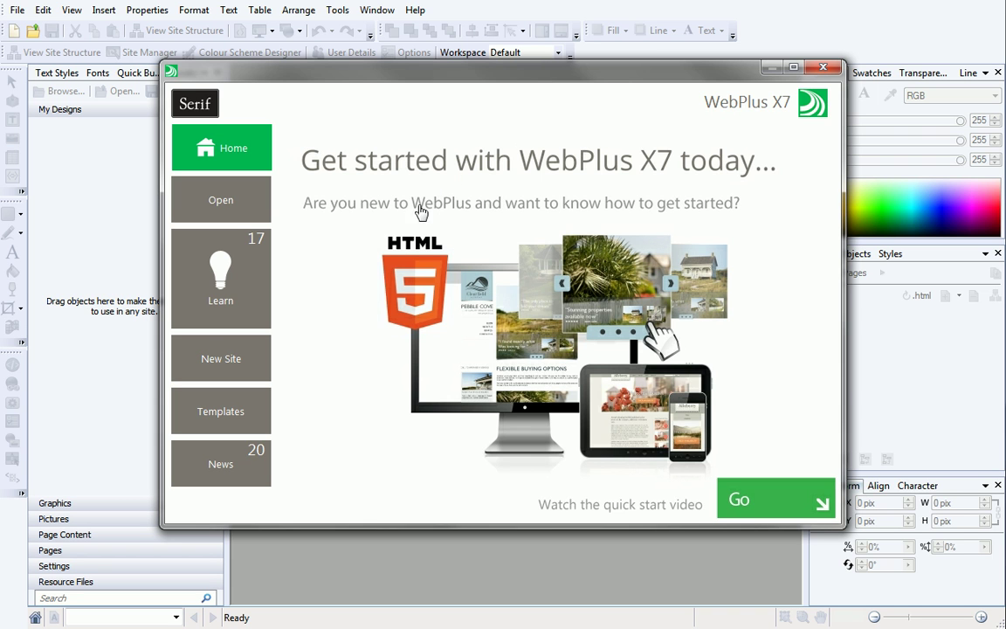
Look through the startup window's New, Templates, Recent, Learn and News panels, returning to Home.
{"action": "left_click", "coordinate": [251, 367]}
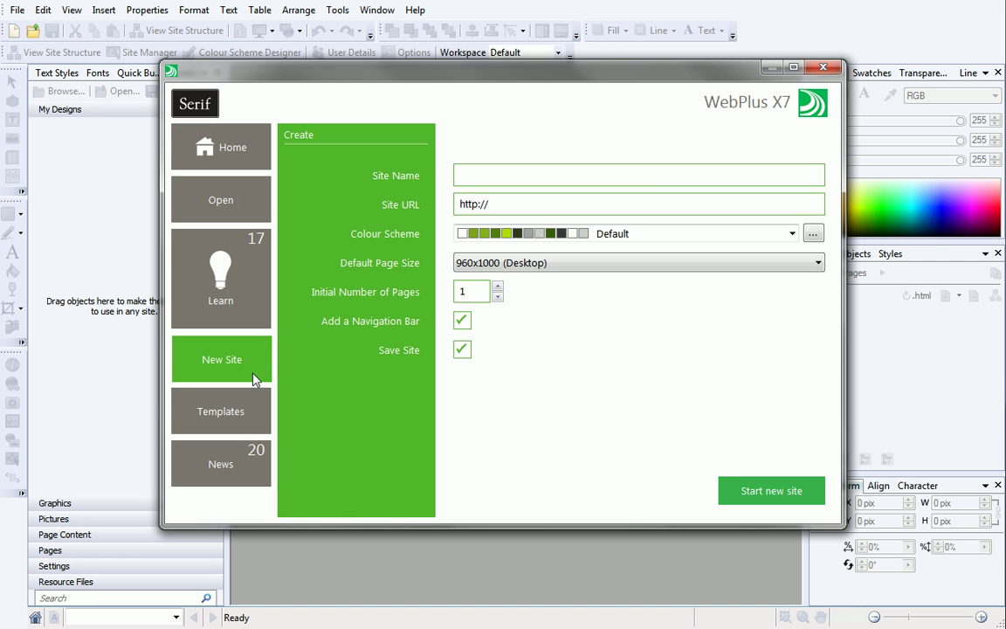
{"action": "left_click", "coordinate": [251, 417]}
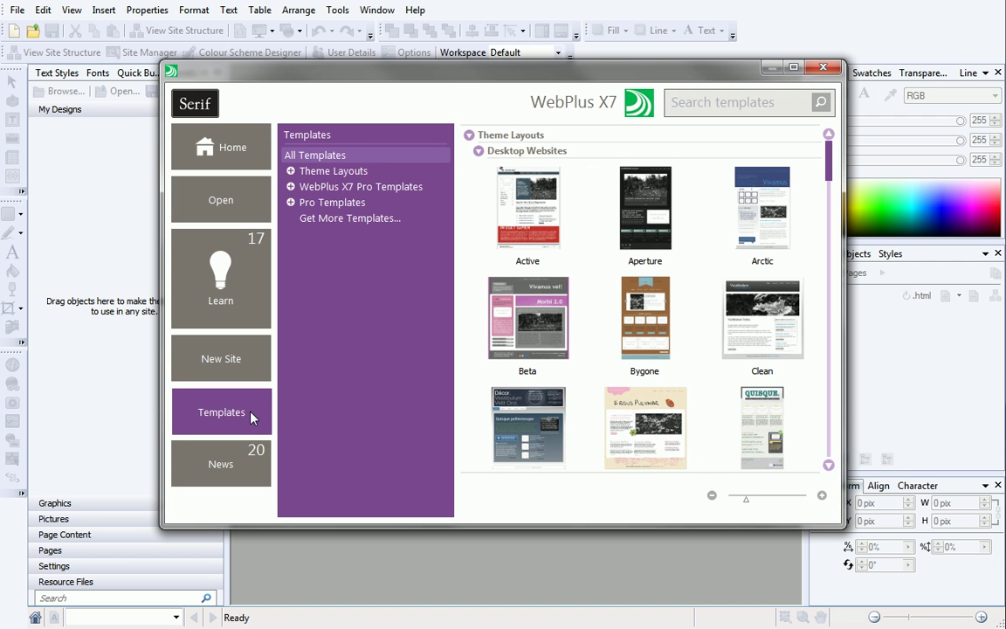
{"action": "left_click", "coordinate": [247, 207]}
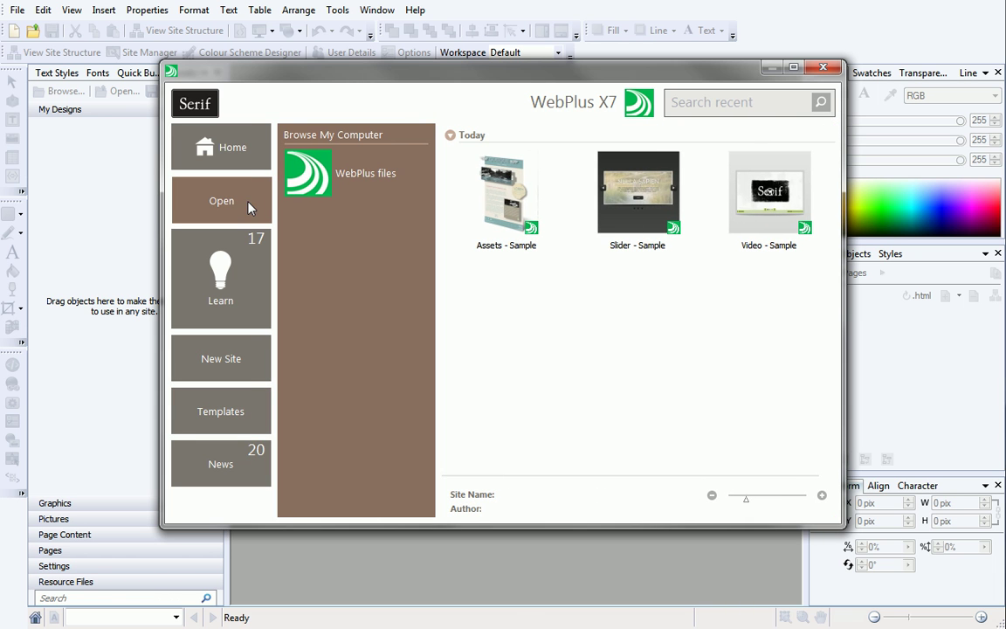
{"action": "left_click", "coordinate": [245, 293]}
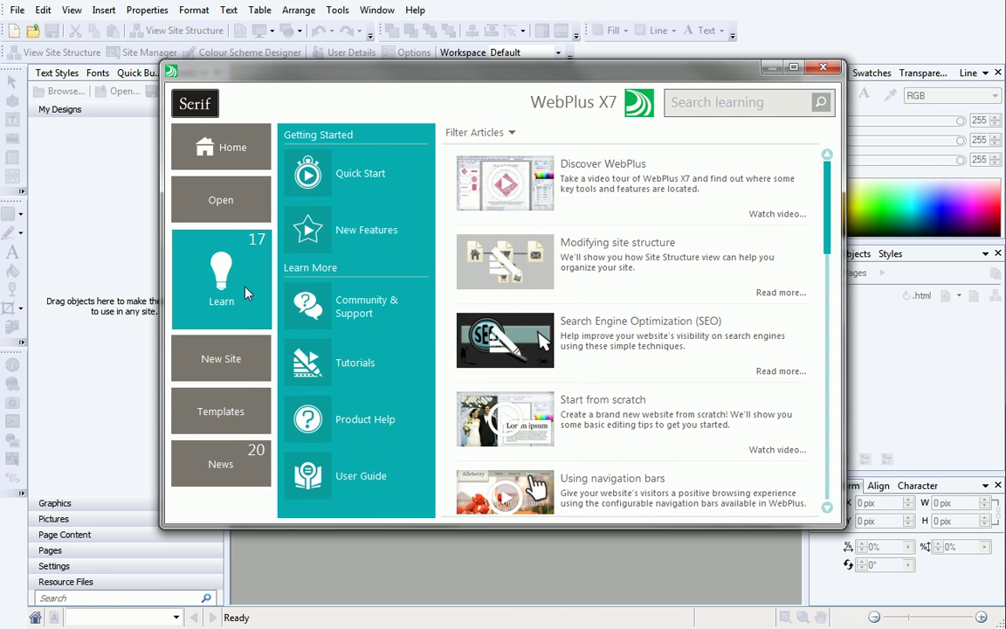
{"action": "left_click", "coordinate": [248, 466]}
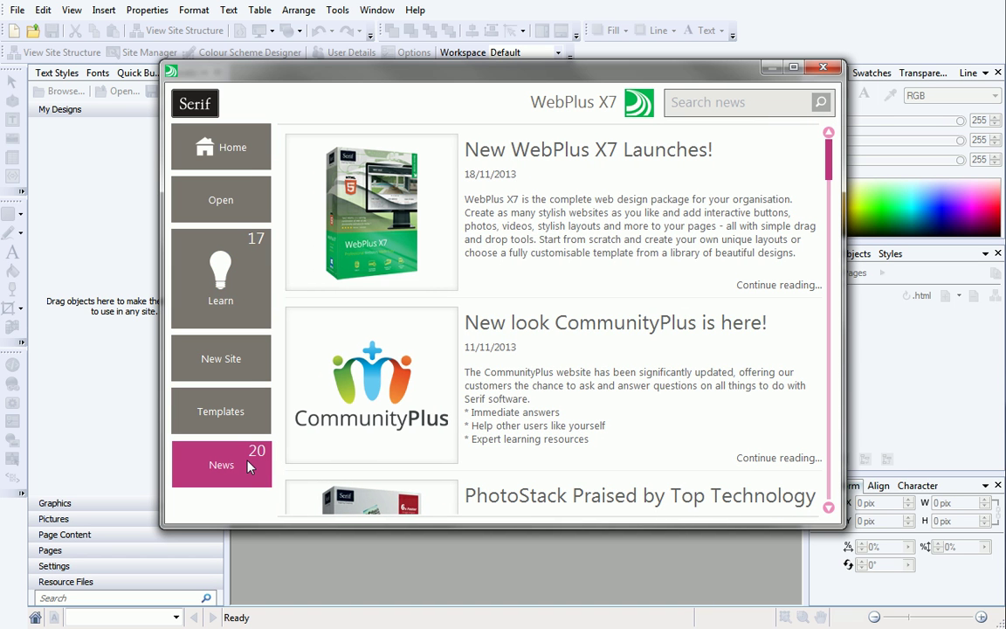
{"action": "left_click", "coordinate": [258, 149]}
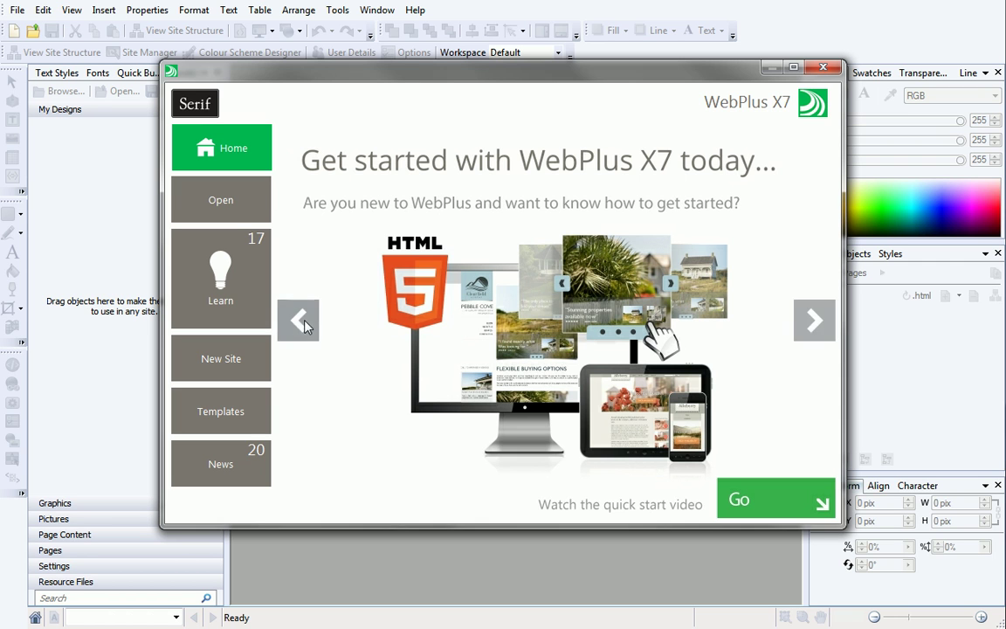
Cycle the welcome carousel through a few slides, then bring up the site Templates gallery.
{"action": "left_click", "coordinate": [305, 325]}
{"action": "left_click", "coordinate": [305, 325]}
{"action": "left_click", "coordinate": [305, 325]}
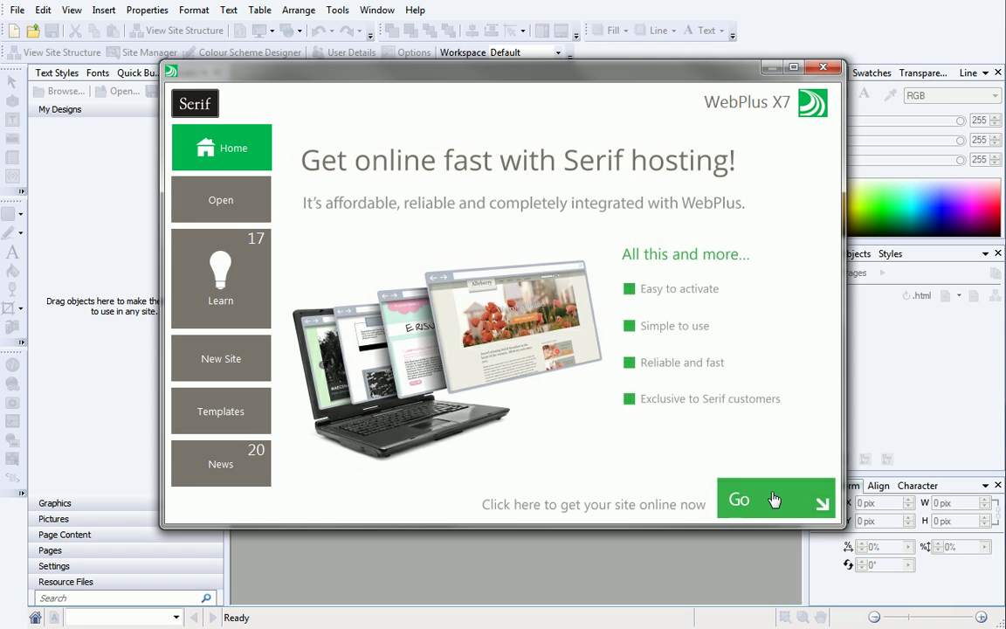
{"action": "left_click", "coordinate": [255, 412]}
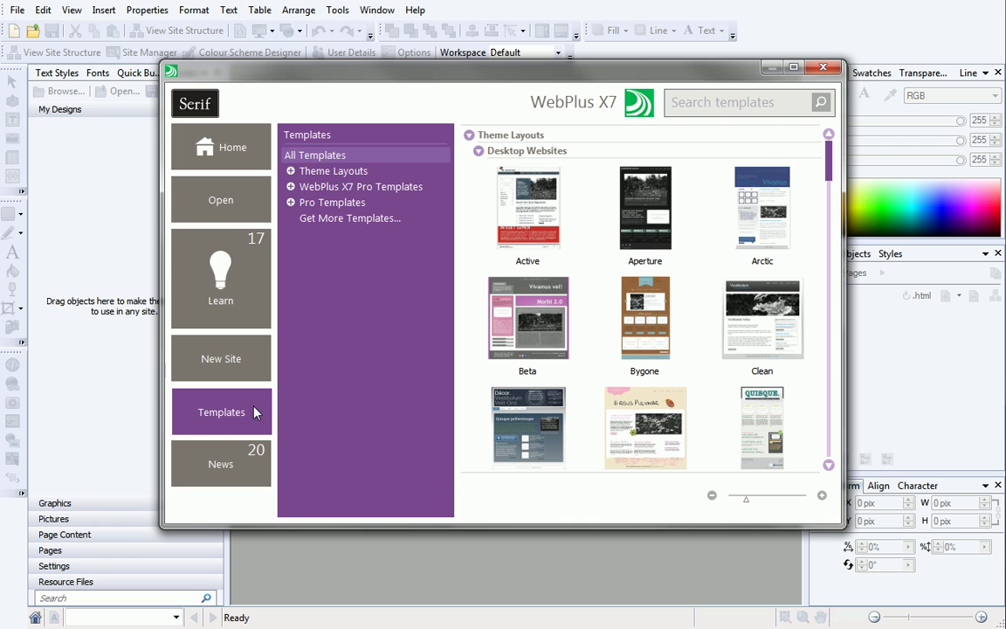
Pick the Tessellate desktop website template with a red-and-teal colour scheme.
{"action": "left_click", "coordinate": [358, 173]}
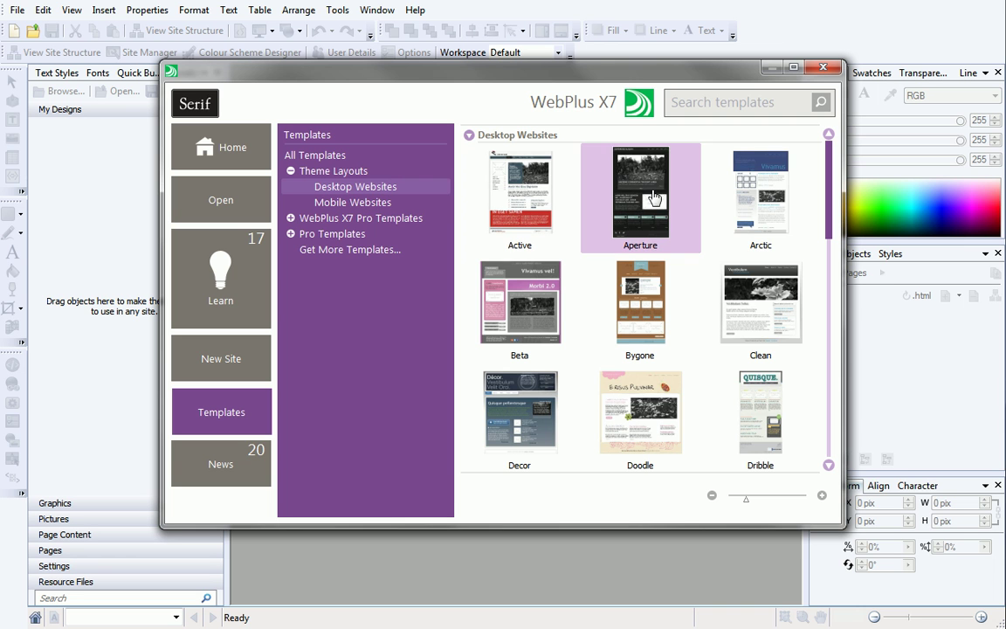
{"action": "left_click_drag", "start_coordinate": [826, 197], "coordinate": [804, 384]}
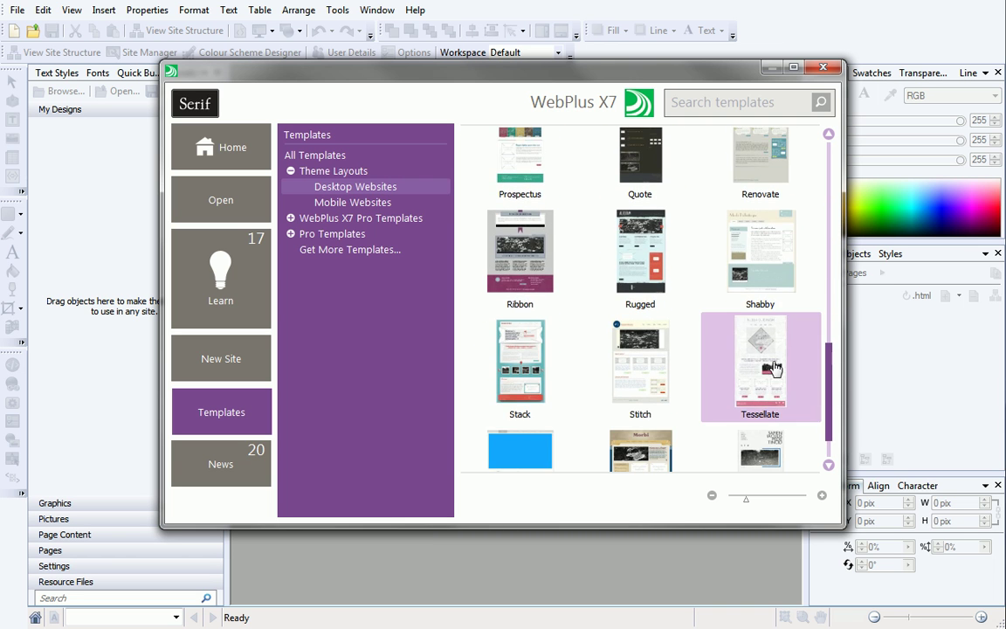
{"action": "left_click", "coordinate": [773, 368]}
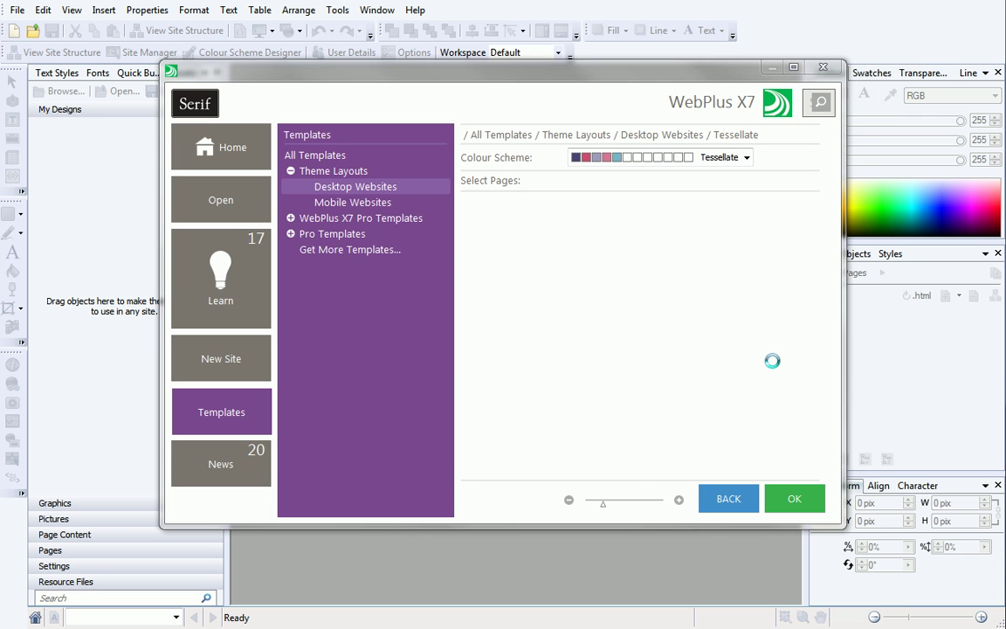
{"action": "left_click", "coordinate": [747, 158]}
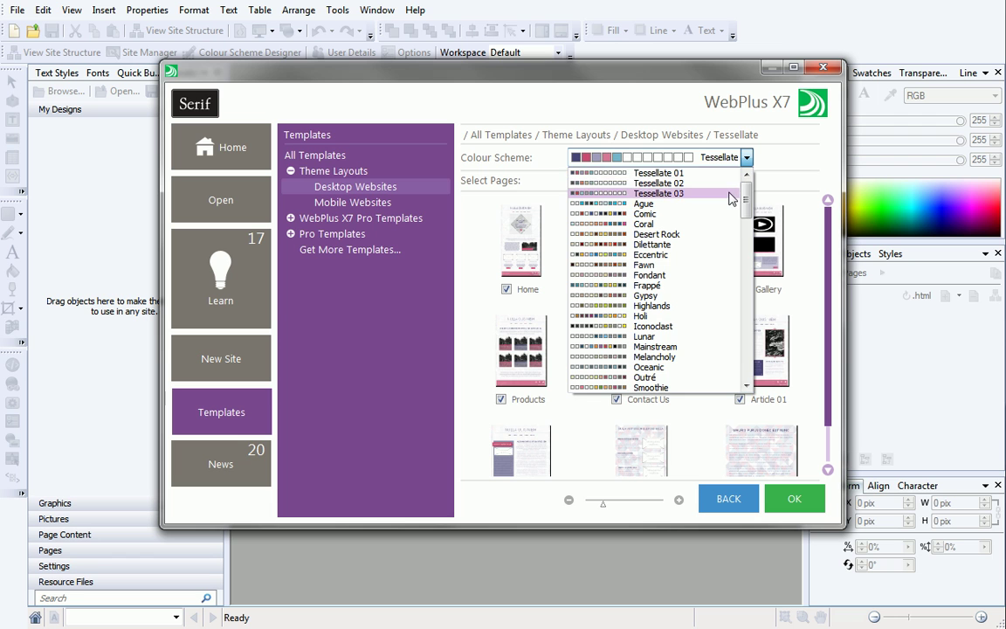
{"action": "left_click", "coordinate": [731, 194]}
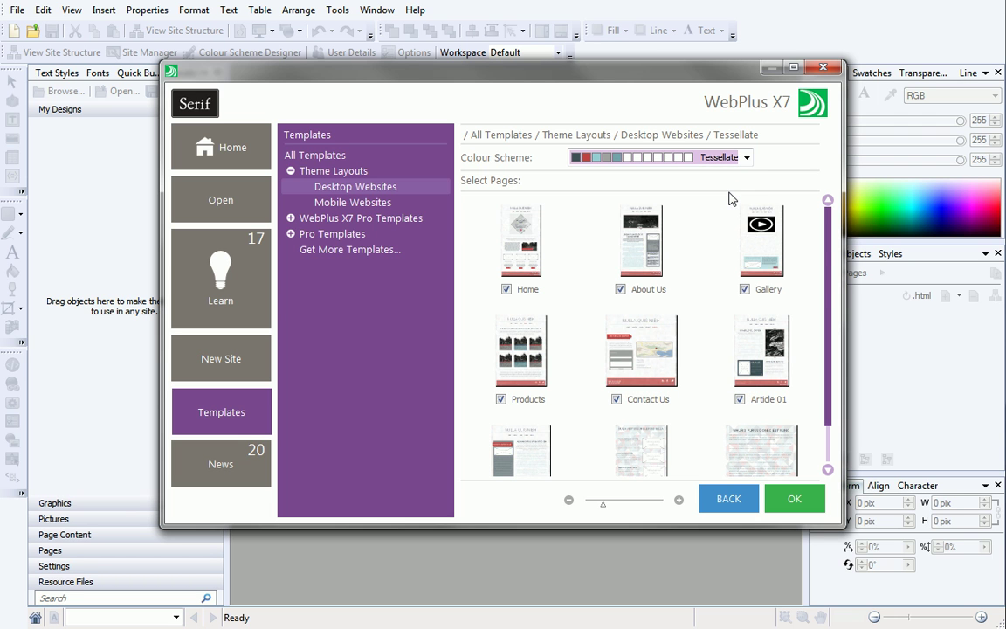
Exclude Article 01, Terms & Conditions, Links and Article 02, then create the site.
{"action": "scroll", "coordinate": [829, 253], "scroll_direction": "down", "scroll_amount": 1}
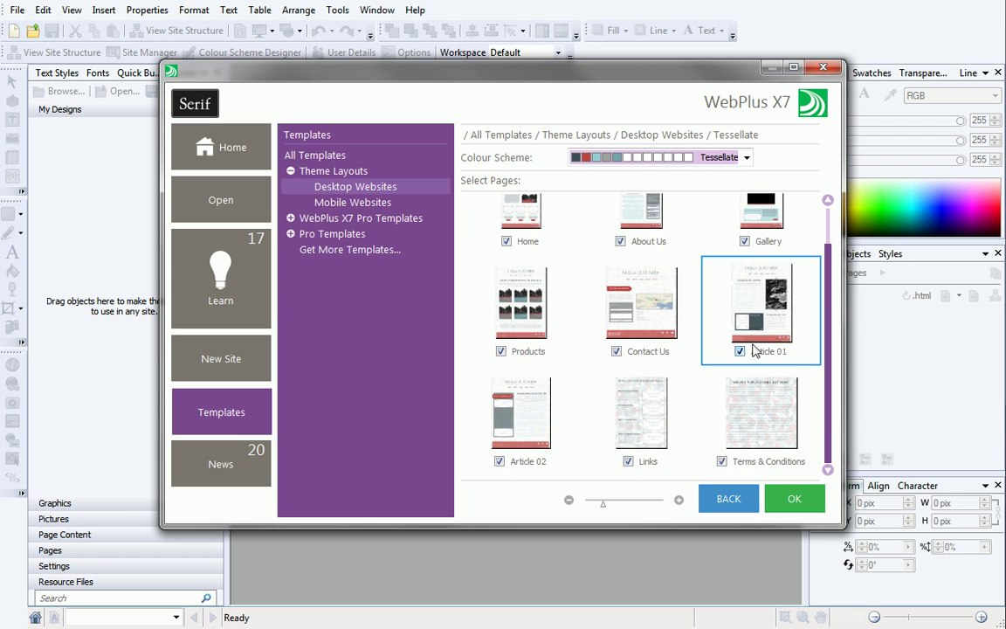
{"action": "left_click", "coordinate": [740, 351]}
{"action": "left_click", "coordinate": [722, 461]}
{"action": "left_click", "coordinate": [627, 461]}
{"action": "left_click", "coordinate": [499, 461]}
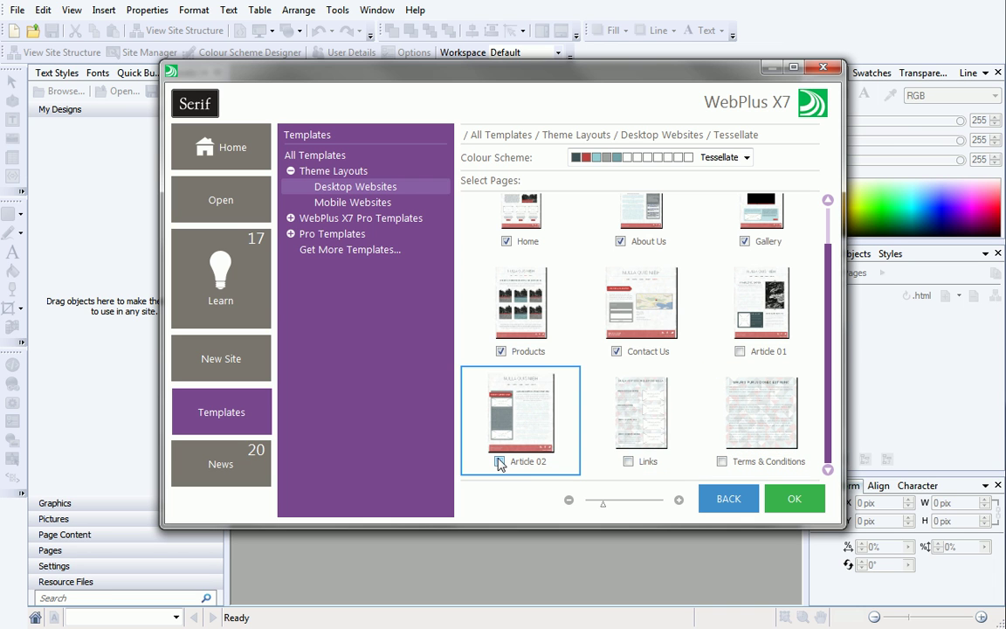
{"action": "left_click", "coordinate": [791, 498]}
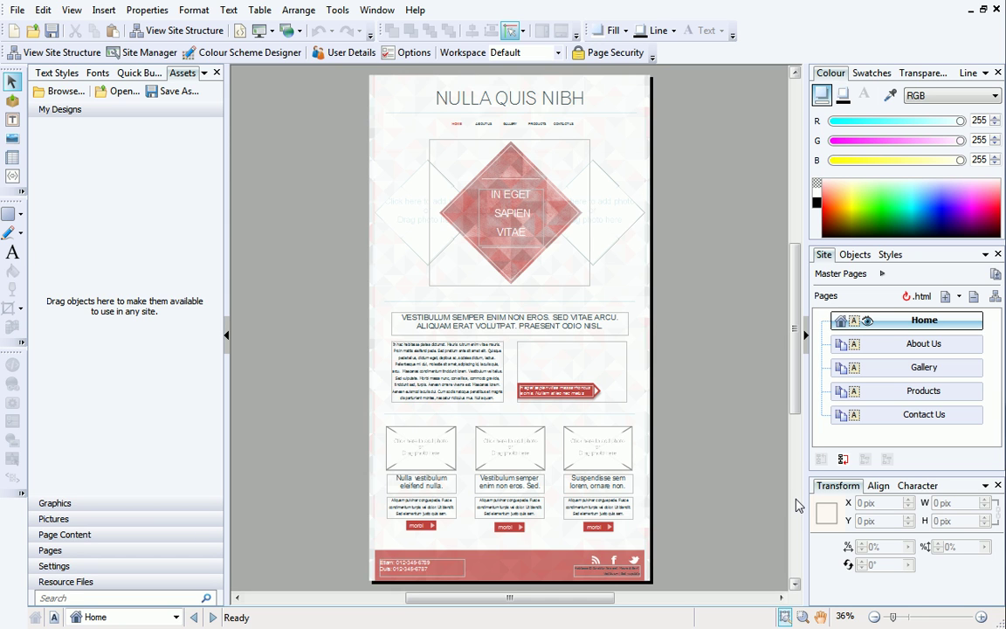
Open the About Us page from the Site tab's Pages list.
{"action": "double_click", "coordinate": [904, 350]}
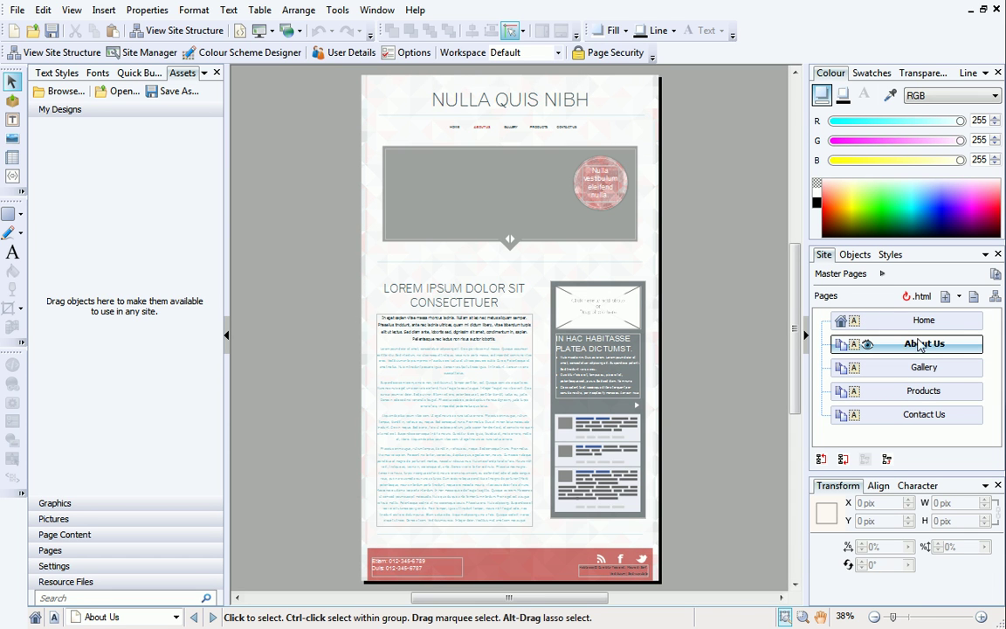
Insert a blank page named 'Rates & Reservations' directly after About Us.
{"action": "left_click", "coordinate": [957, 296]}
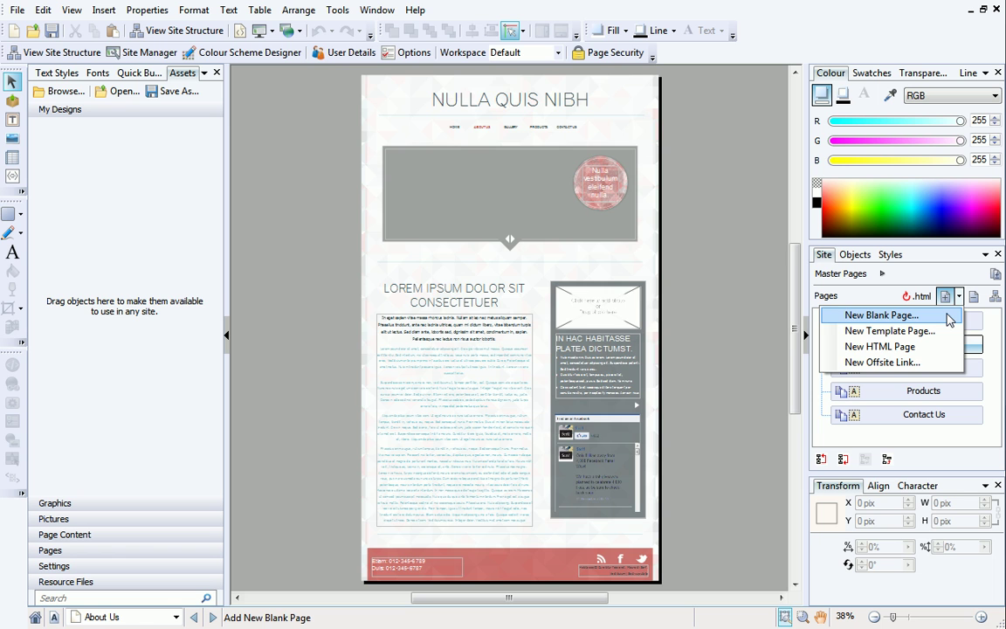
{"action": "left_click", "coordinate": [949, 315]}
{"action": "type", "text": "Rates & Reservations"}
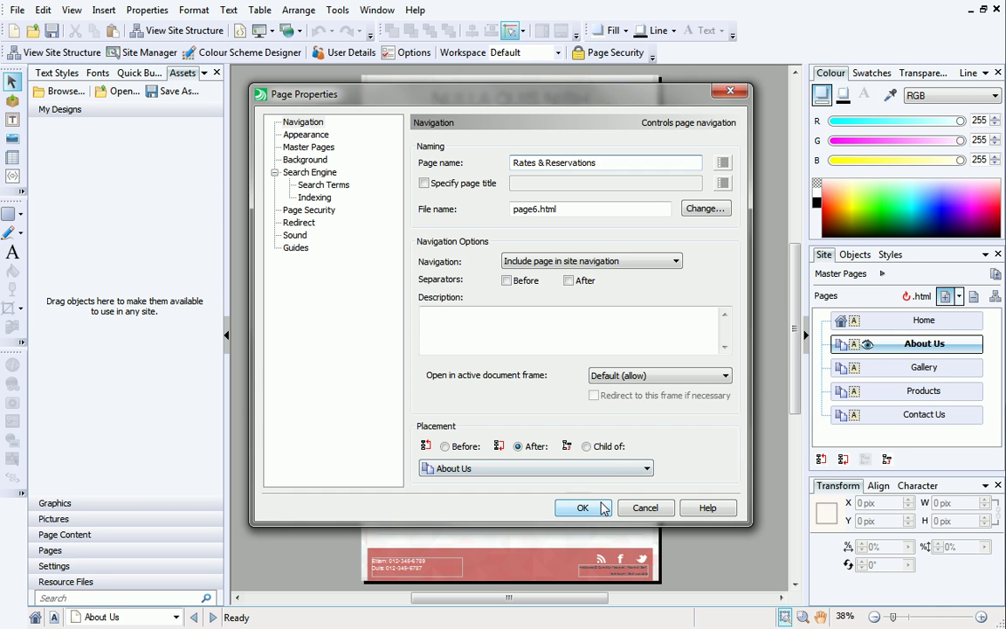
{"action": "left_click", "coordinate": [582, 507]}
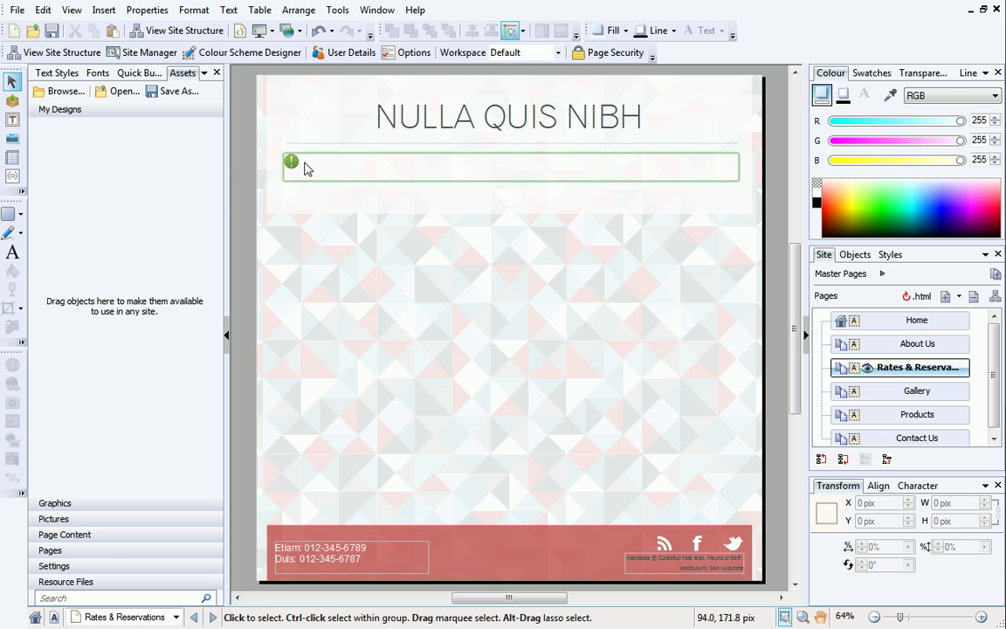
Delete the Gallery page and remove any hyperlinks pointing to it.
{"action": "double_click", "coordinate": [910, 393]}
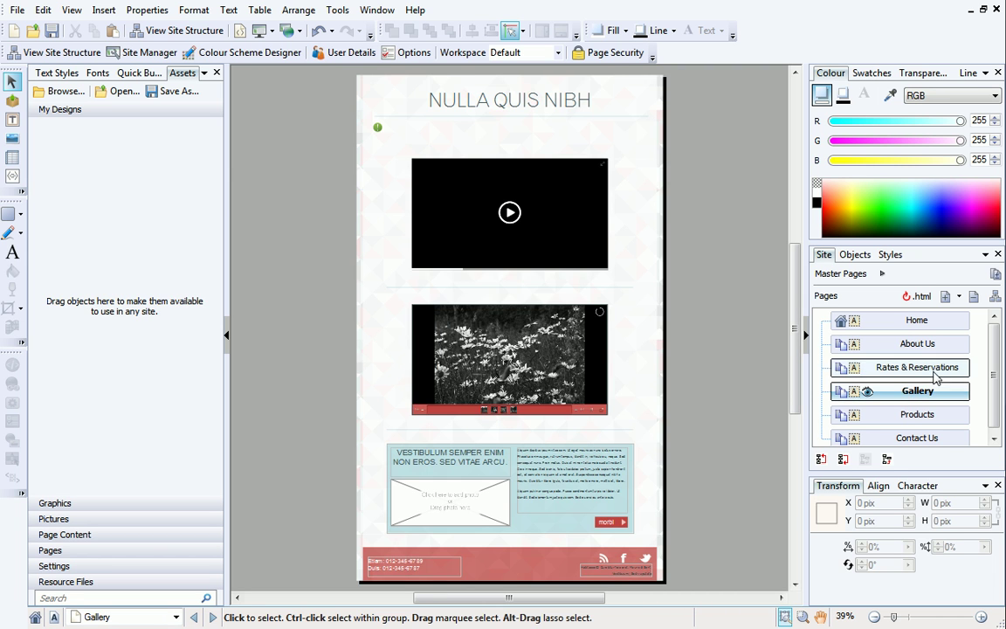
{"action": "left_click", "coordinate": [975, 297]}
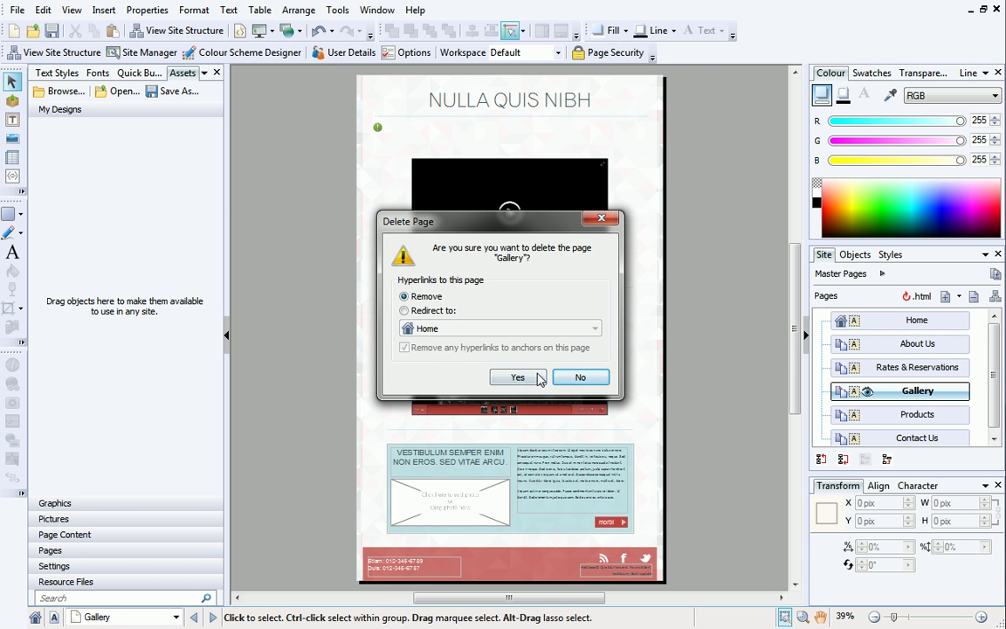
{"action": "left_click", "coordinate": [518, 377]}
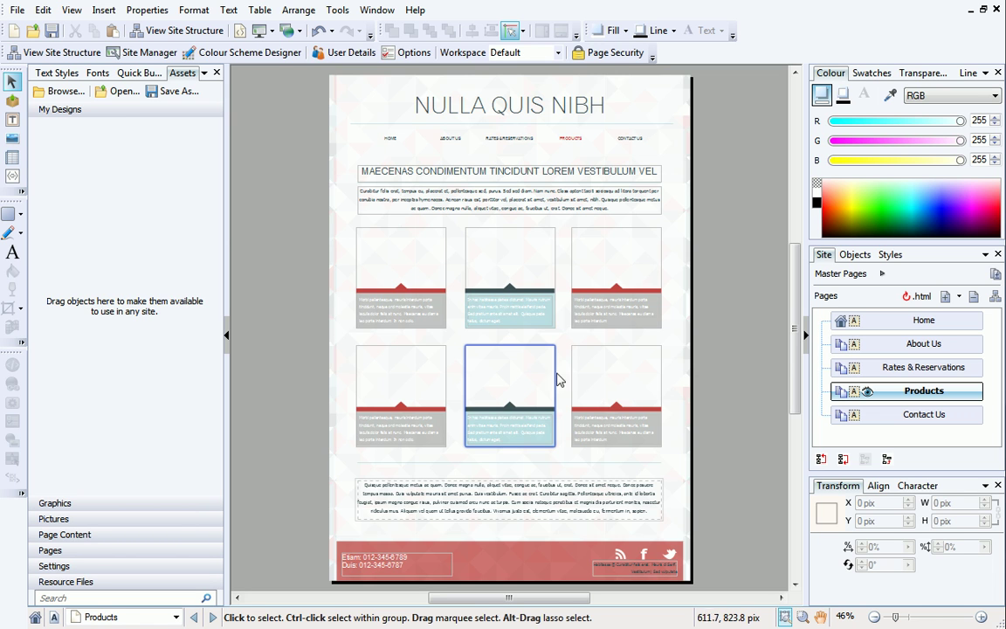
Rename the About Us page to 'Rooms' in Page Properties.
{"action": "right_click", "coordinate": [911, 348]}
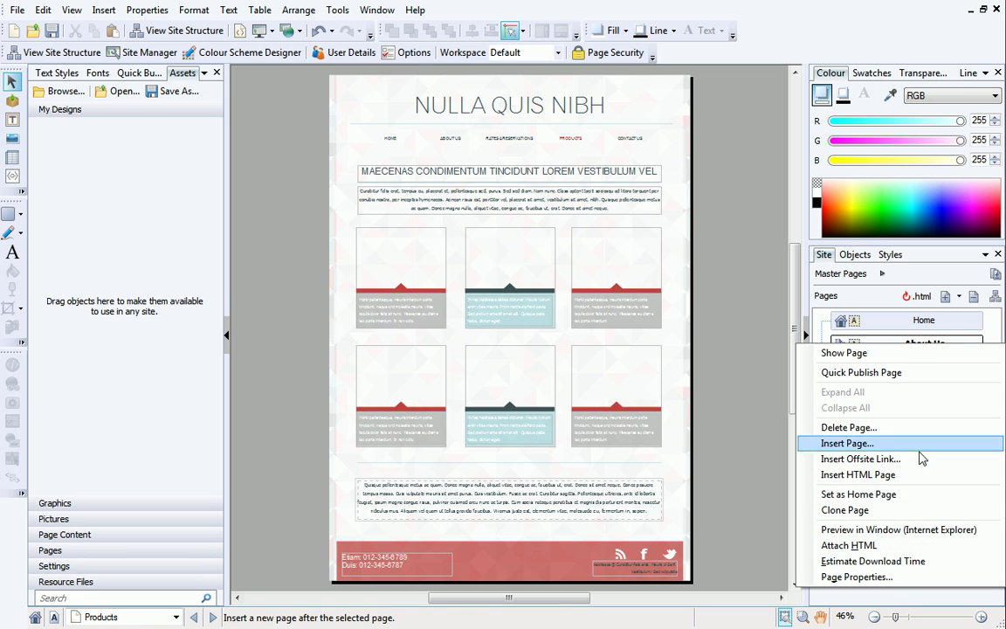
{"action": "left_click", "coordinate": [910, 583]}
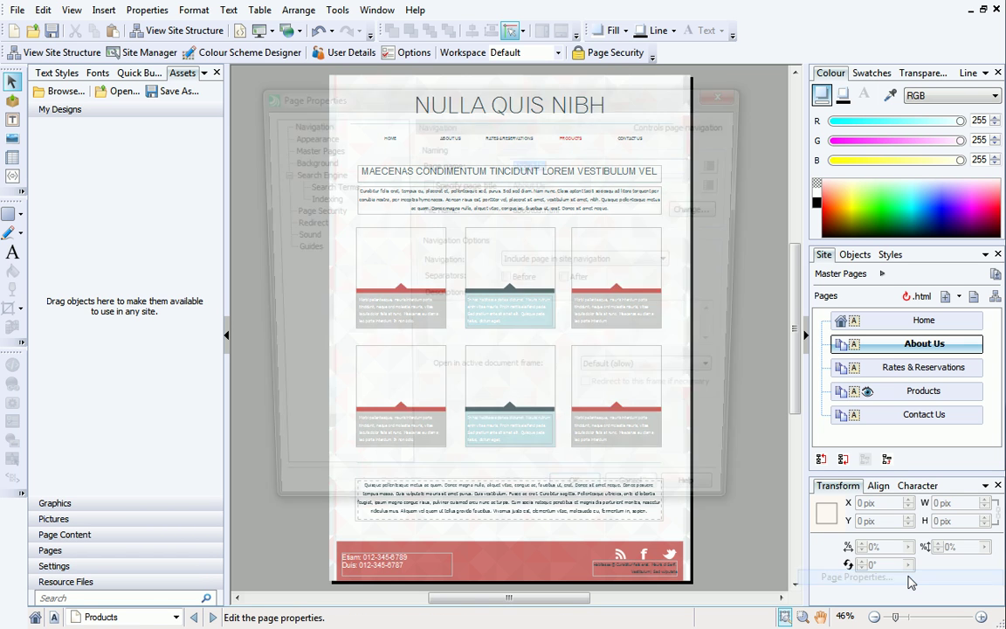
{"action": "type", "text": "Rooms"}
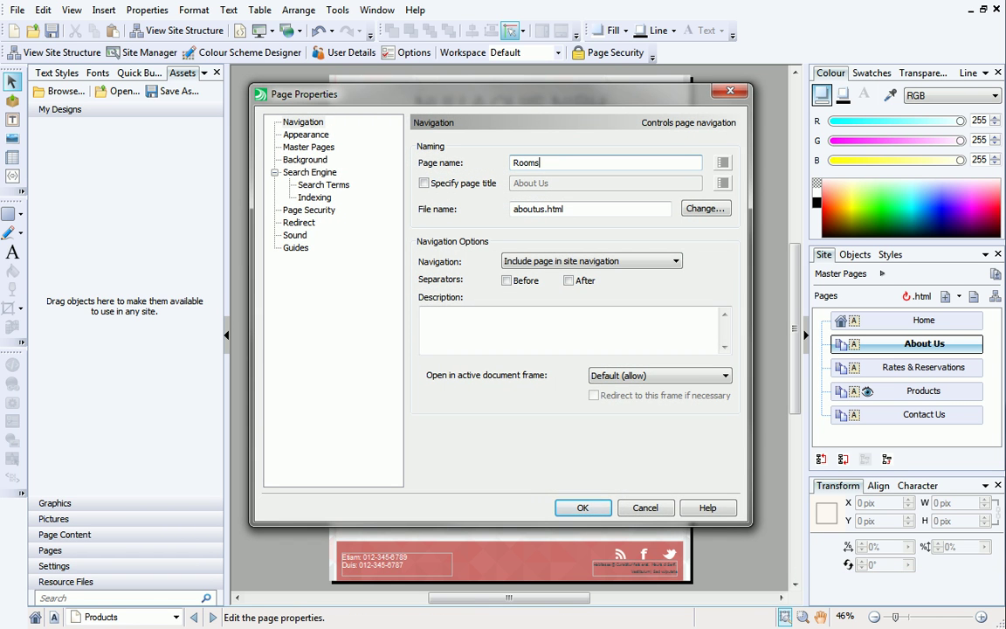
{"action": "left_click", "coordinate": [582, 507]}
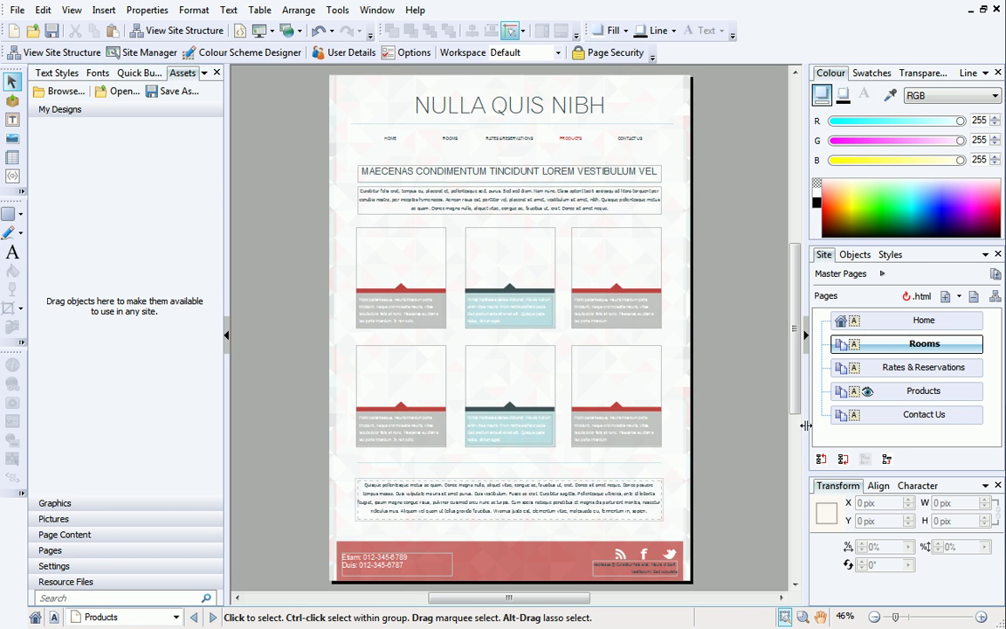
Rename the Products page to 'Restaurant'.
{"action": "right_click", "coordinate": [836, 391]}
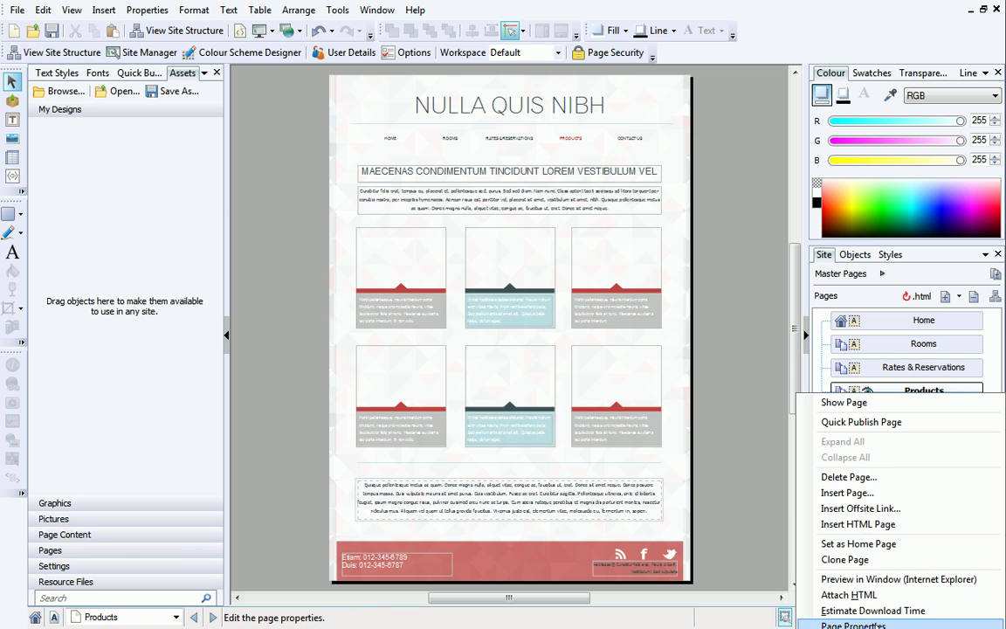
{"action": "left_click", "coordinate": [851, 623]}
{"action": "type", "text": "Restaurant"}
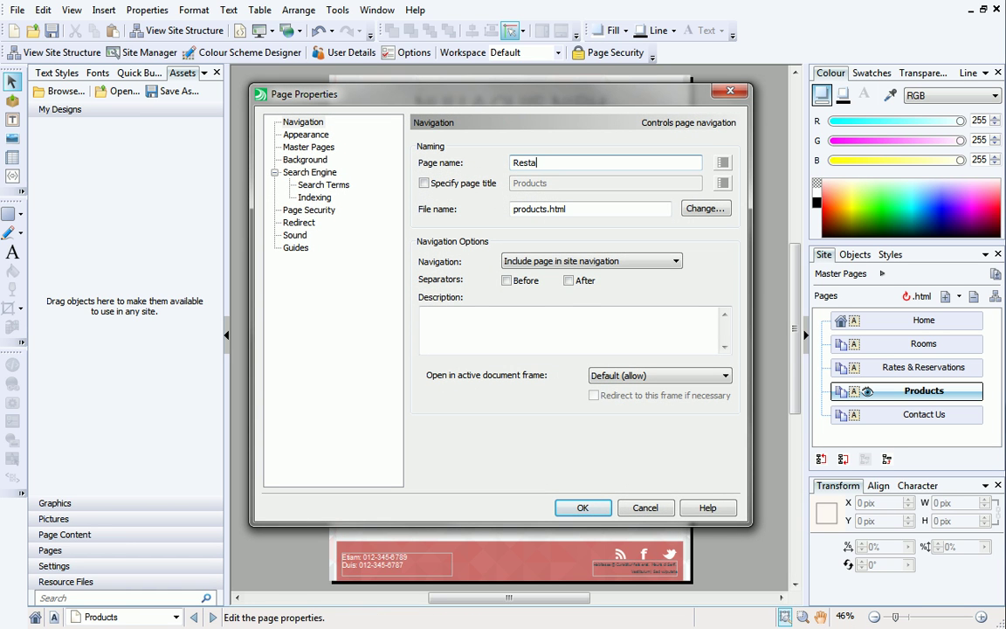
{"action": "left_click", "coordinate": [580, 508]}
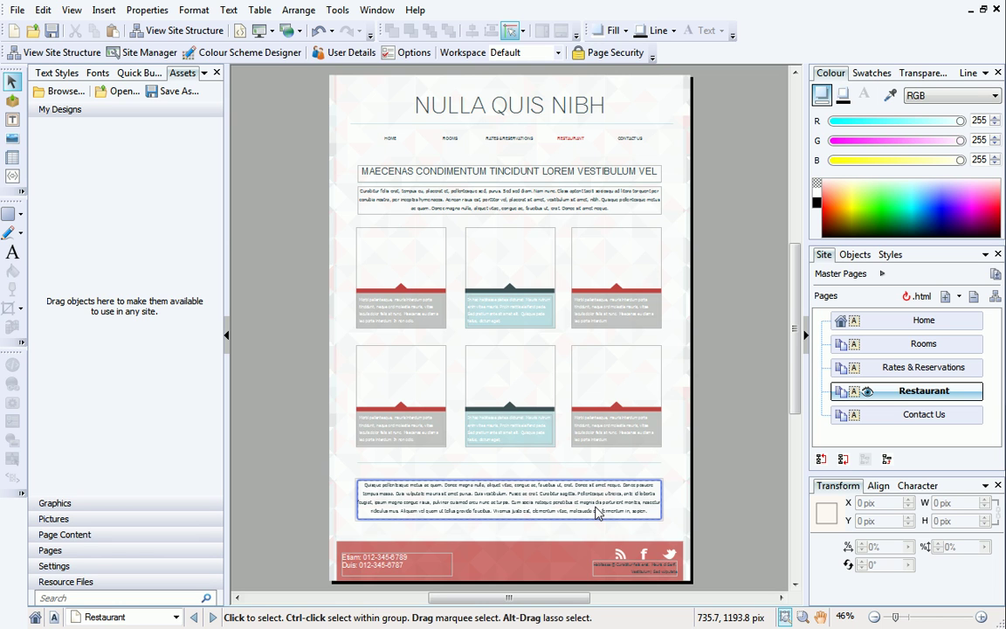
Nest the Rates & Reservations page under Rooms as a child page in the Pages list.
{"action": "left_click", "coordinate": [550, 450]}
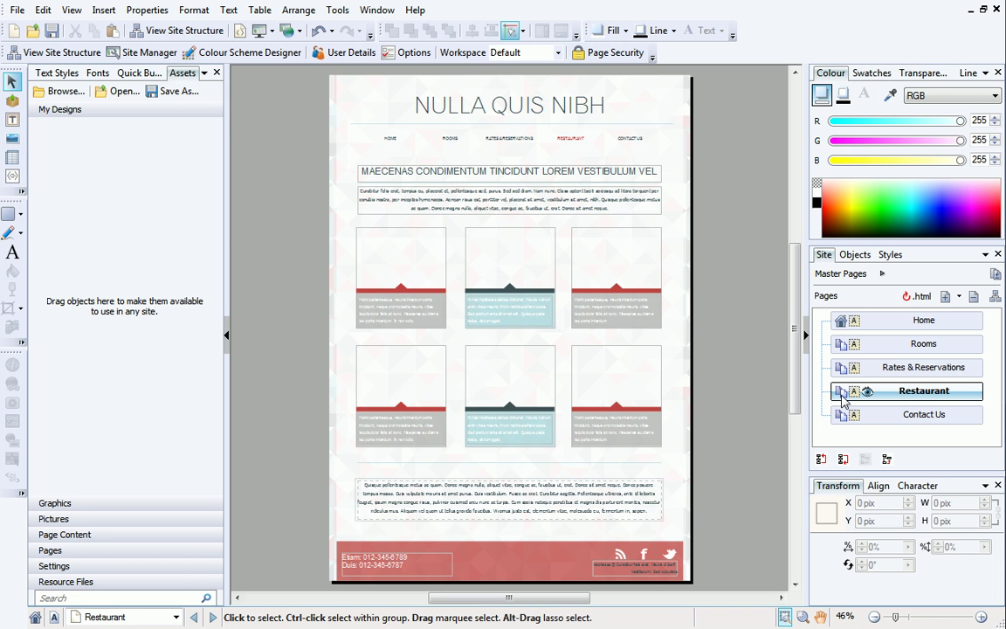
{"action": "left_click", "coordinate": [908, 369]}
{"action": "left_click_drag", "start_coordinate": [908, 368], "coordinate": [933, 341]}
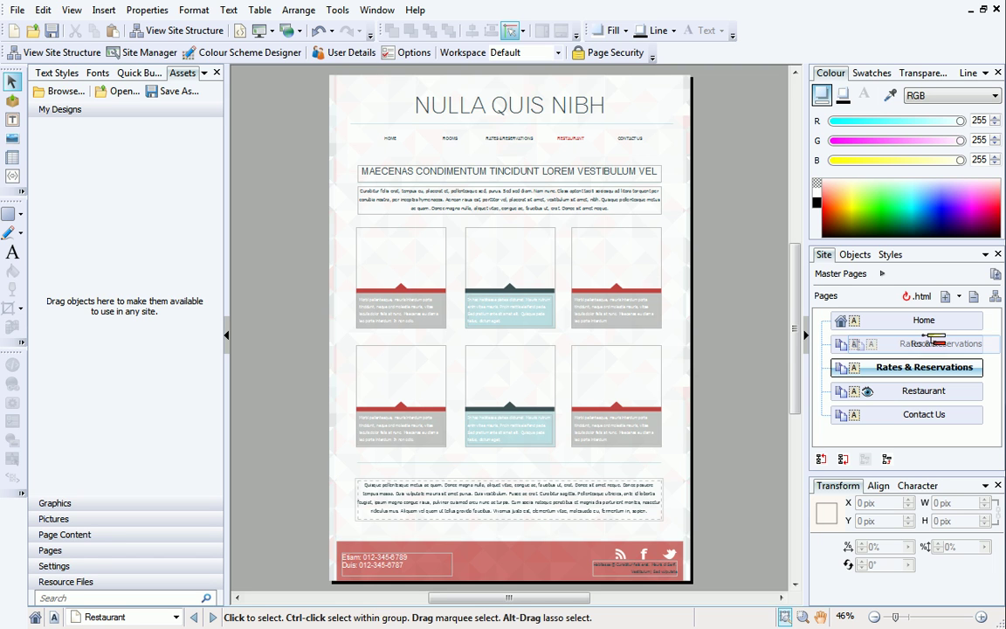
{"action": "left_click_drag", "start_coordinate": [928, 337], "coordinate": [930, 340]}
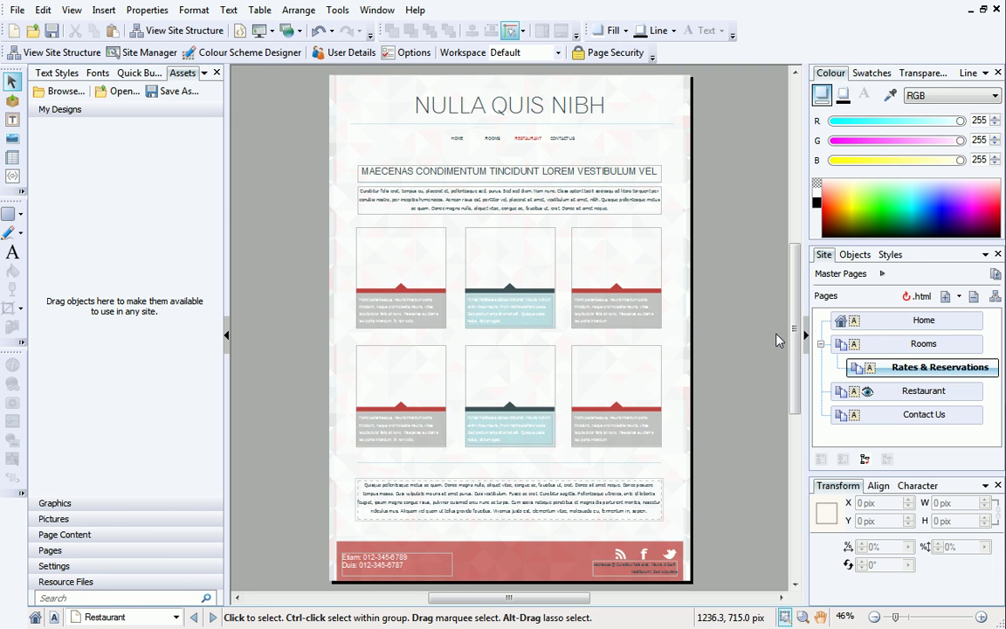
{"action": "left_click", "coordinate": [270, 33]}
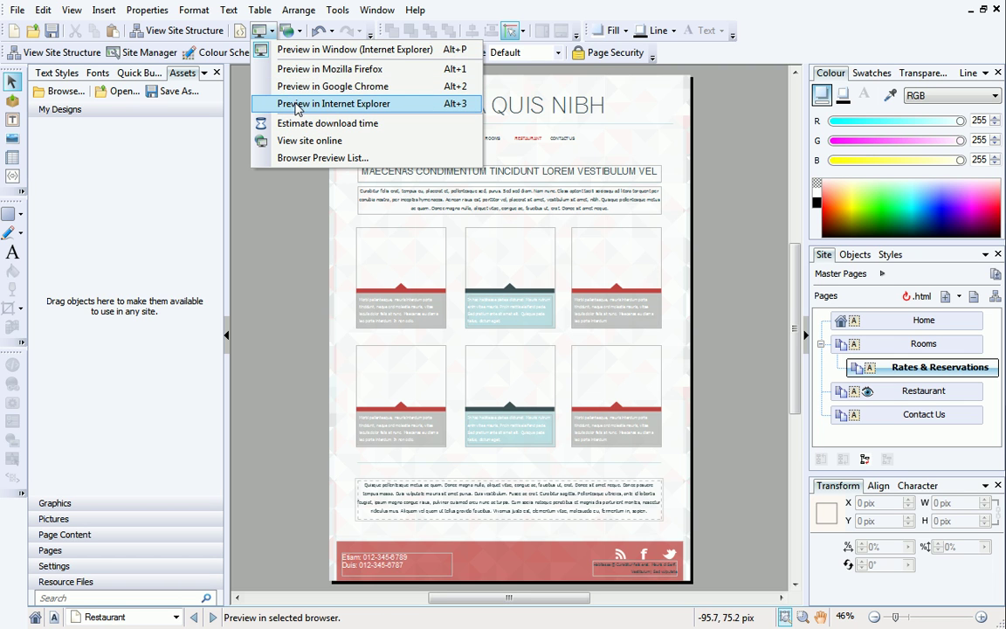
{"action": "left_click", "coordinate": [288, 54]}
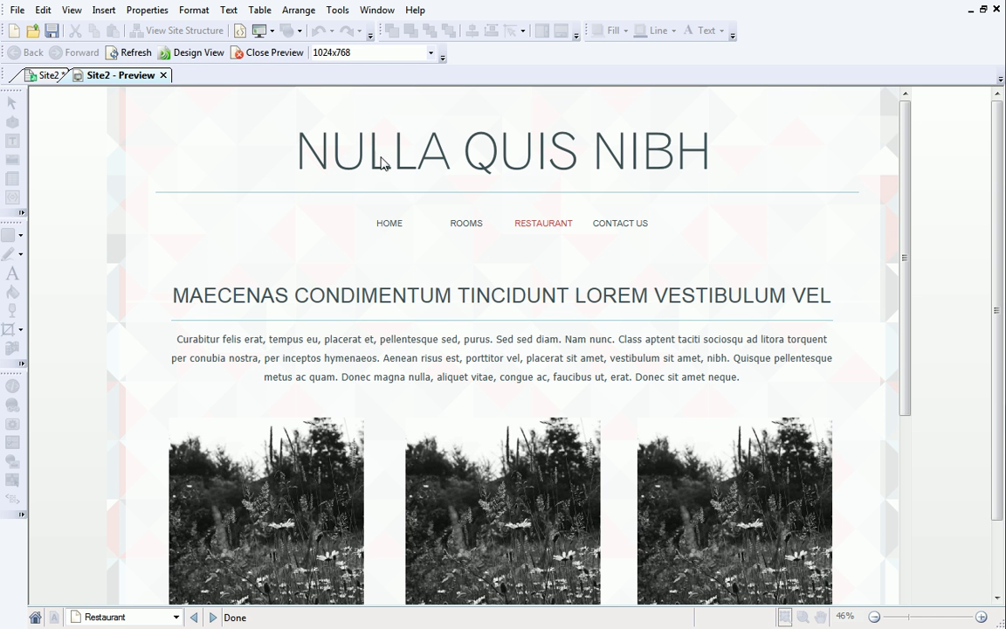
{"action": "mouse_move", "coordinate": [464, 223]}
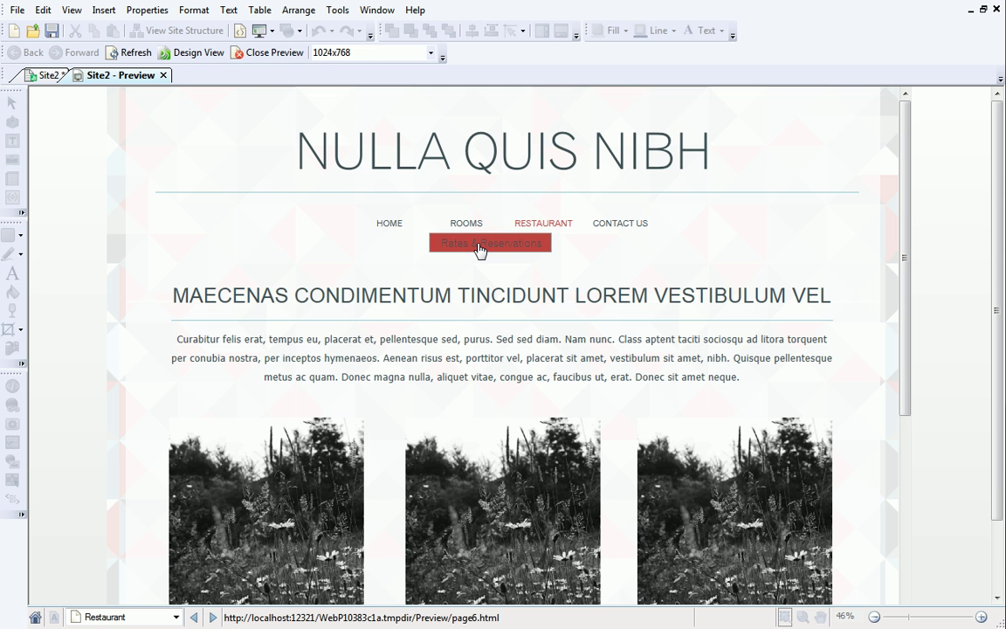
{"action": "left_click", "coordinate": [479, 245]}
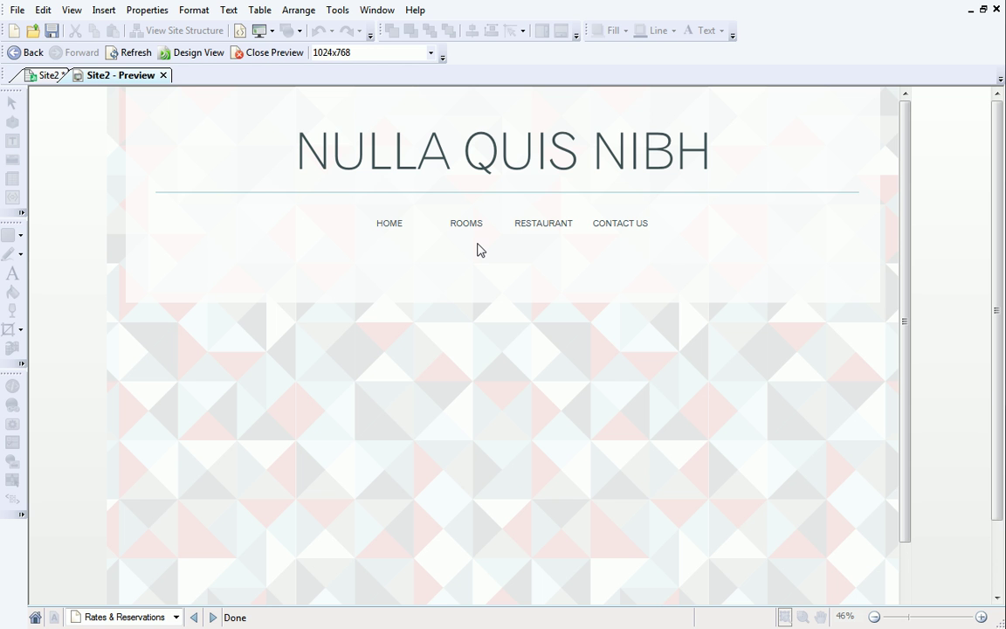
{"action": "left_click", "coordinate": [163, 76]}
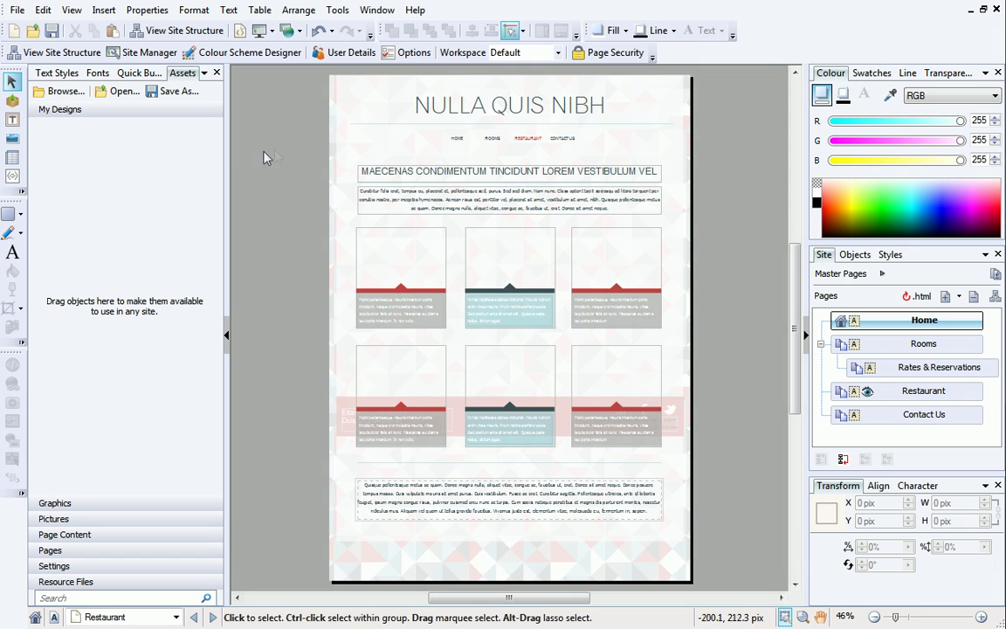
Select the 'NULLA QUIS NIBH' header title at the top of the Restaurant page.
{"action": "left_click", "coordinate": [437, 106]}
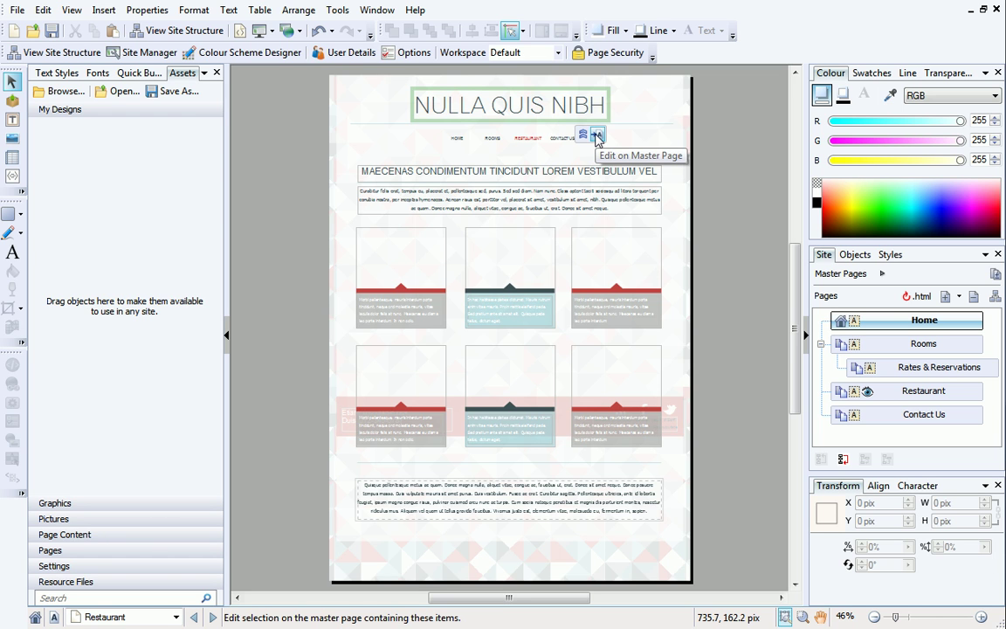
Change the master-page header title to 'Welcome to Beach Rock', then switch to the Home page.
{"action": "left_click", "coordinate": [597, 137]}
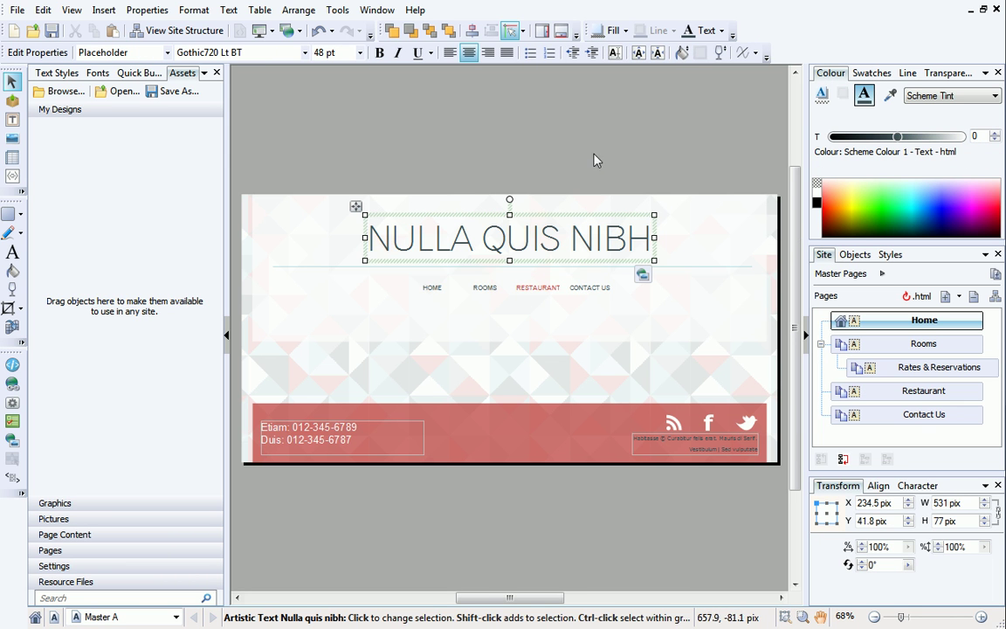
{"action": "double_click", "coordinate": [591, 238]}
{"action": "triple_click", "coordinate": [591, 238]}
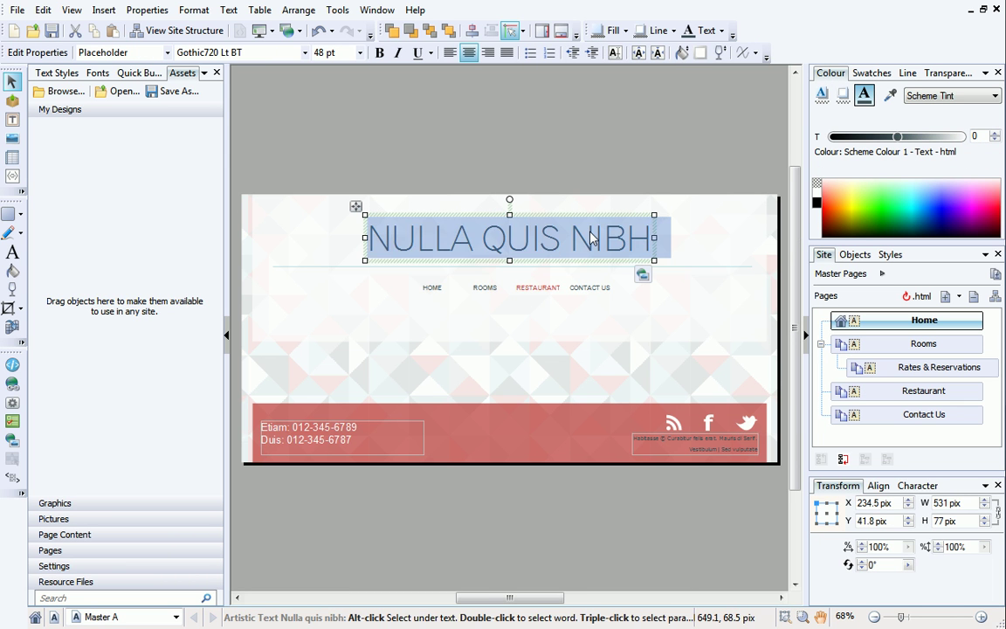
{"action": "type", "text": "Welcome to be "}
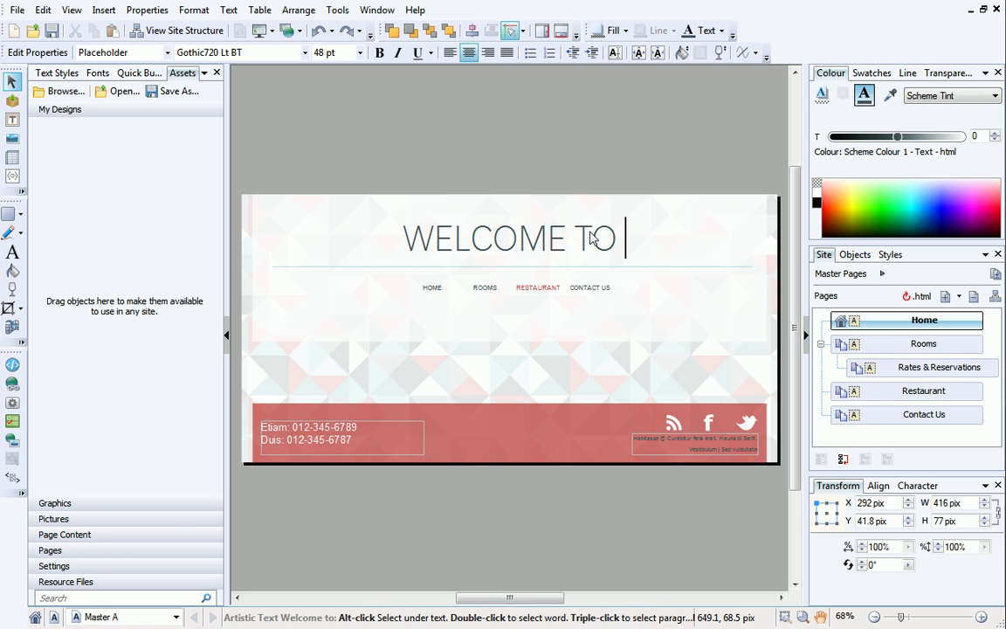
{"action": "type", "text": "ach rock"}
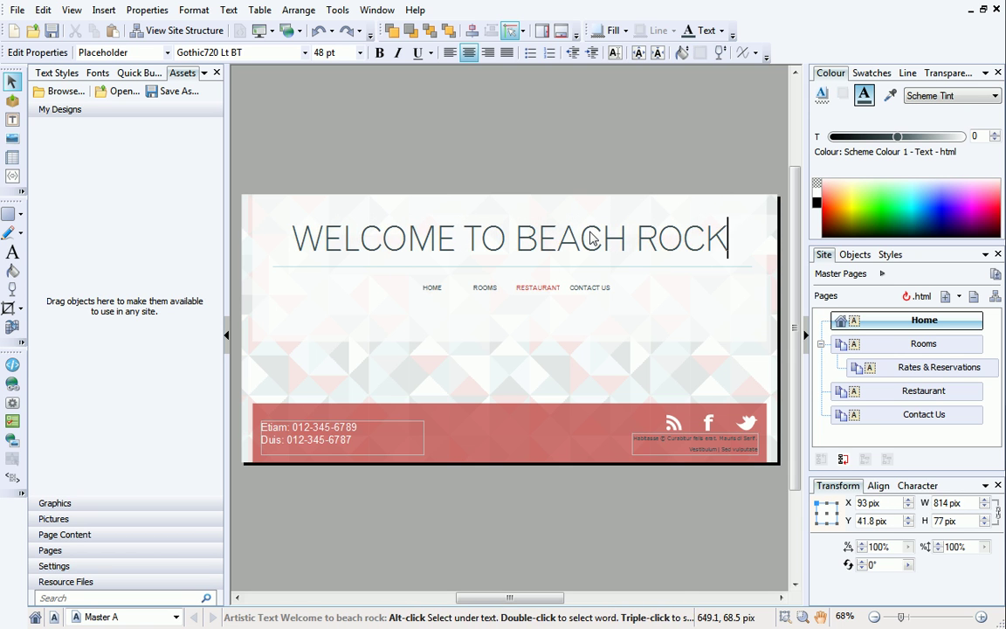
{"action": "key", "text": "Escape"}
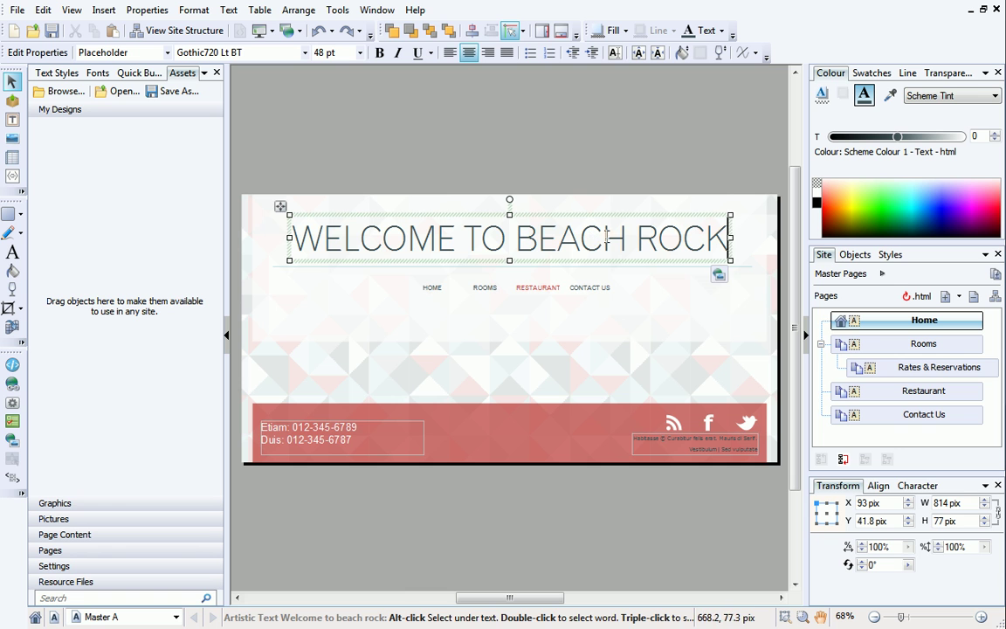
{"action": "double_click", "coordinate": [915, 324]}
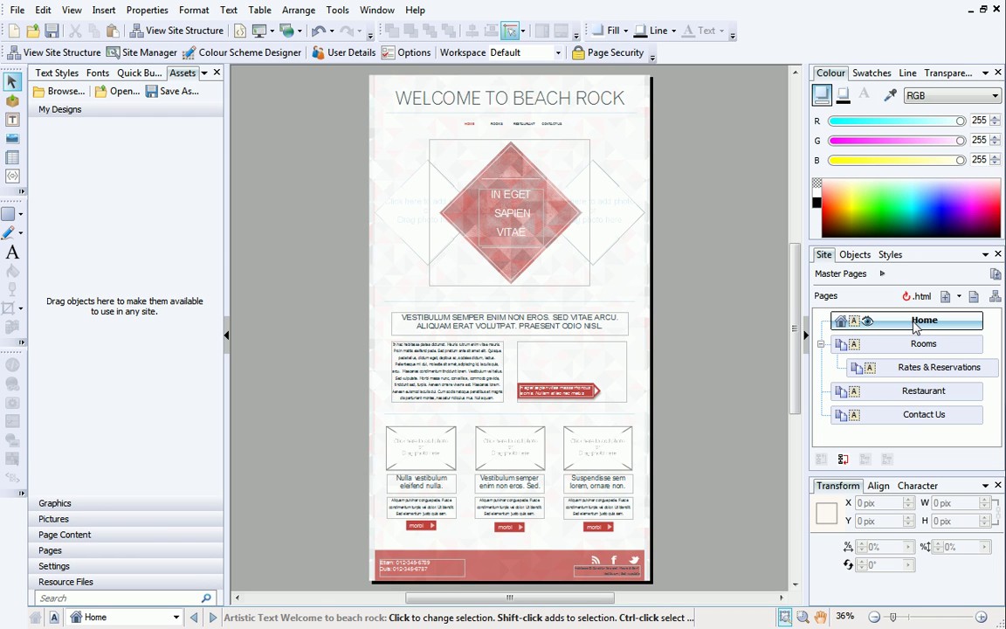
On Rates & Reservations, add the under-construction barrier graphic, found by searching 'cons', to Graphics assets.
{"action": "double_click", "coordinate": [931, 368]}
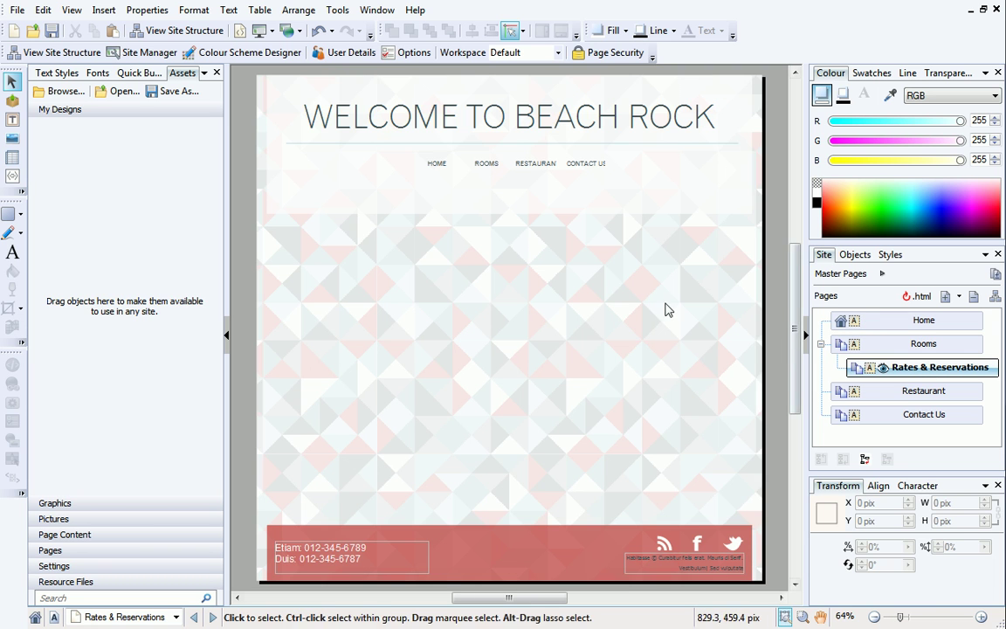
{"action": "left_click", "coordinate": [63, 94]}
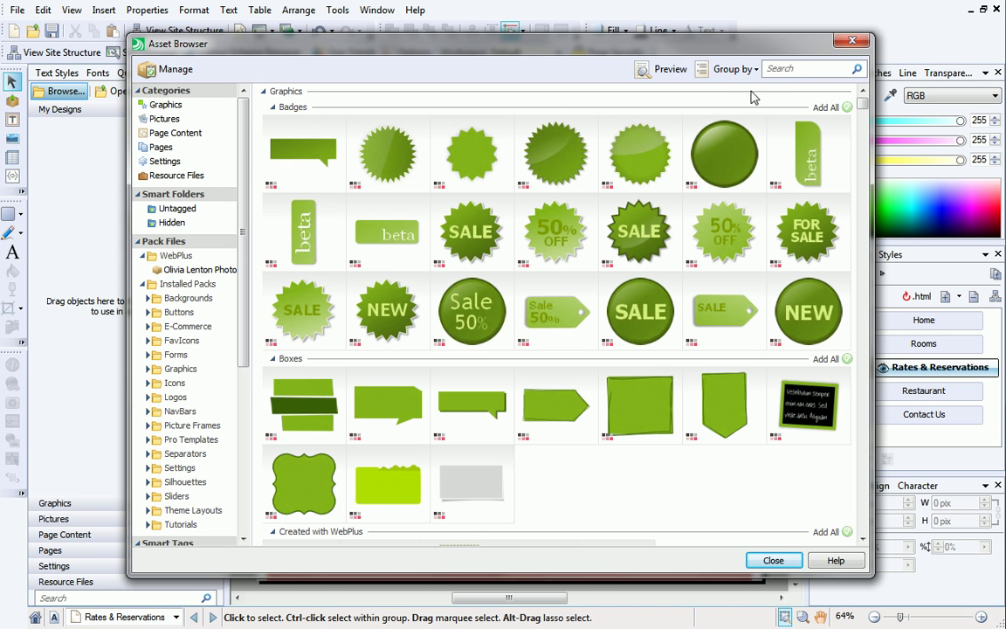
{"action": "left_click", "coordinate": [803, 69]}
{"action": "type", "text": "c"}
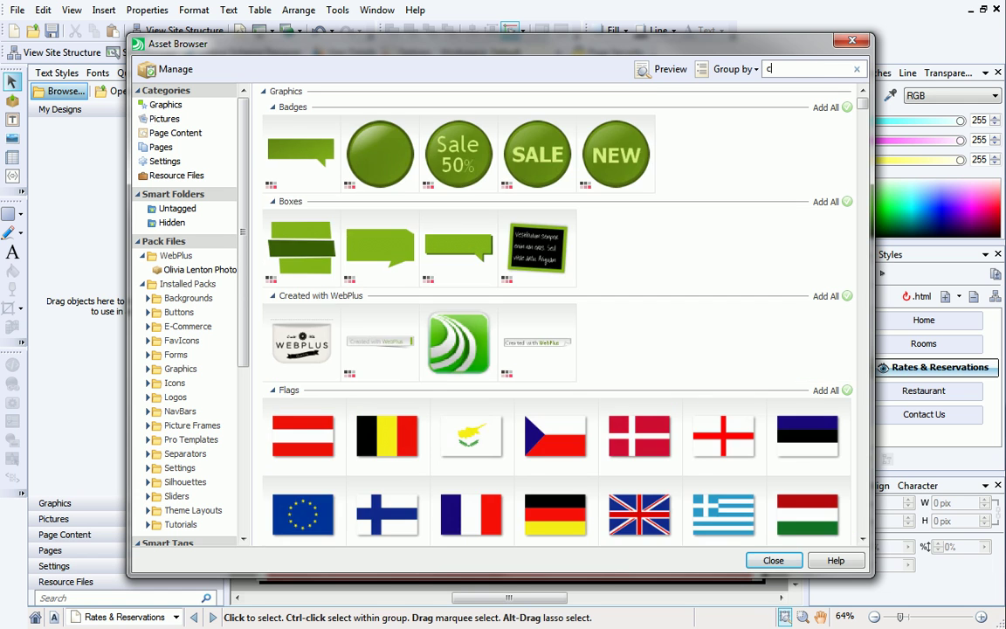
{"action": "type", "text": "ons"}
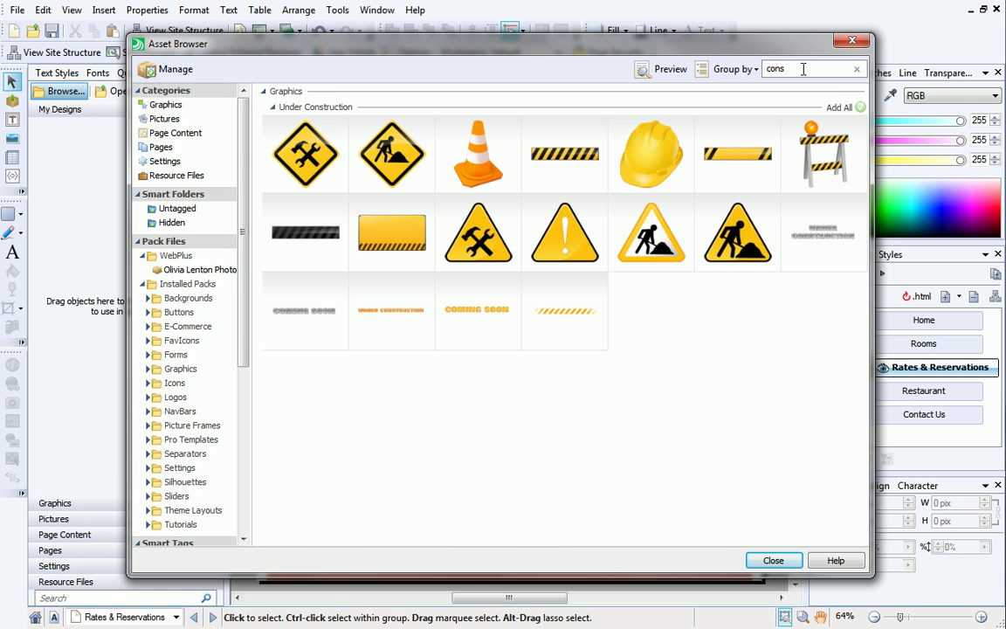
{"action": "left_click", "coordinate": [821, 154]}
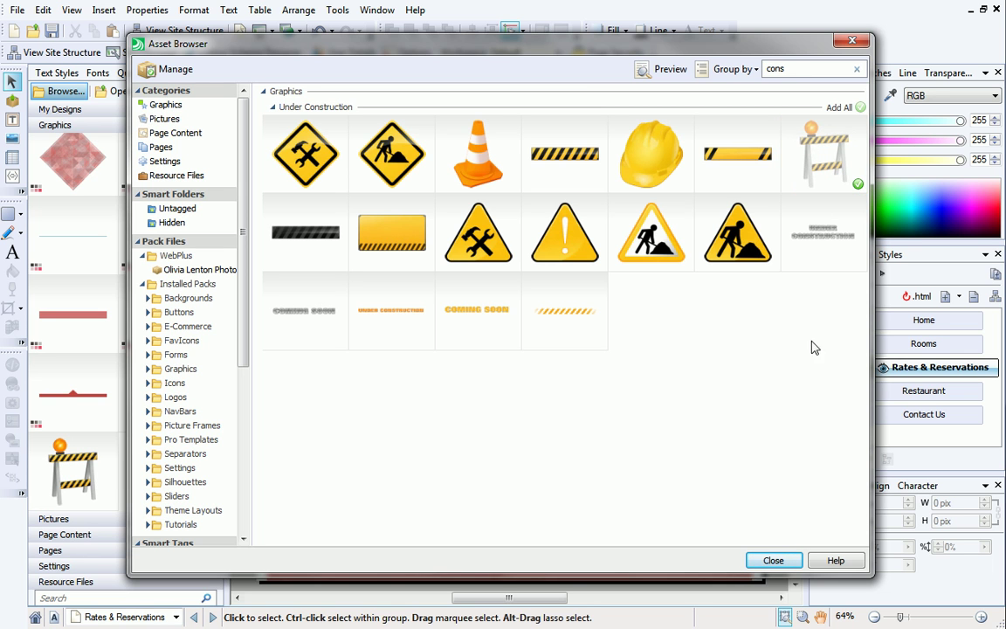
{"action": "left_click", "coordinate": [772, 561]}
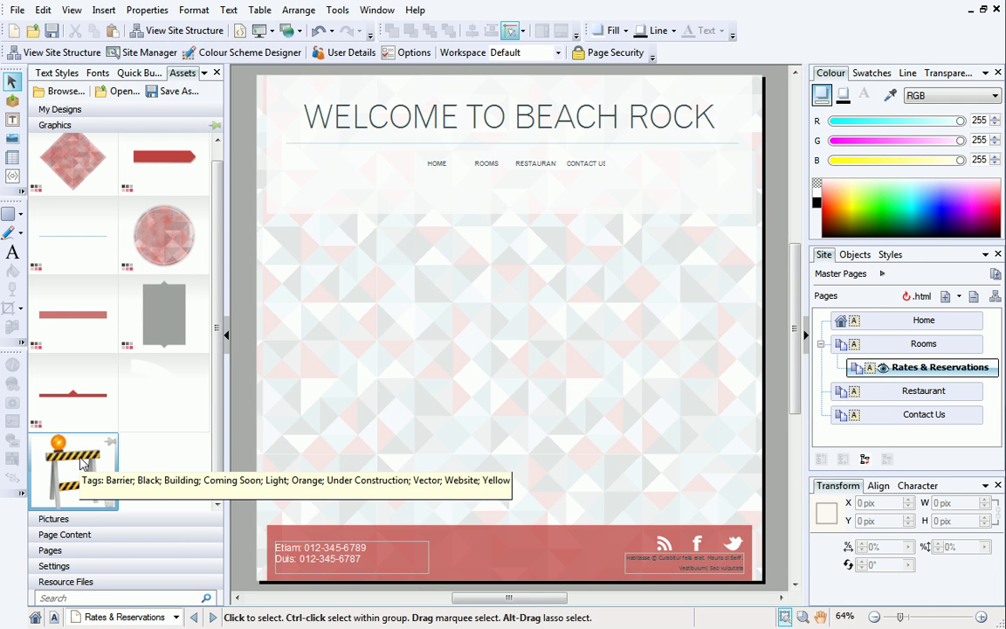
Place the under-construction barrier graphic on Rates & Reservations, enlarged and centred on the page.
{"action": "left_click_drag", "start_coordinate": [81, 461], "coordinate": [454, 266]}
{"action": "left_click_drag", "start_coordinate": [485, 332], "coordinate": [632, 530]}
{"action": "left_click_drag", "start_coordinate": [539, 395], "coordinate": [530, 386]}
{"action": "left_click", "coordinate": [689, 368]}
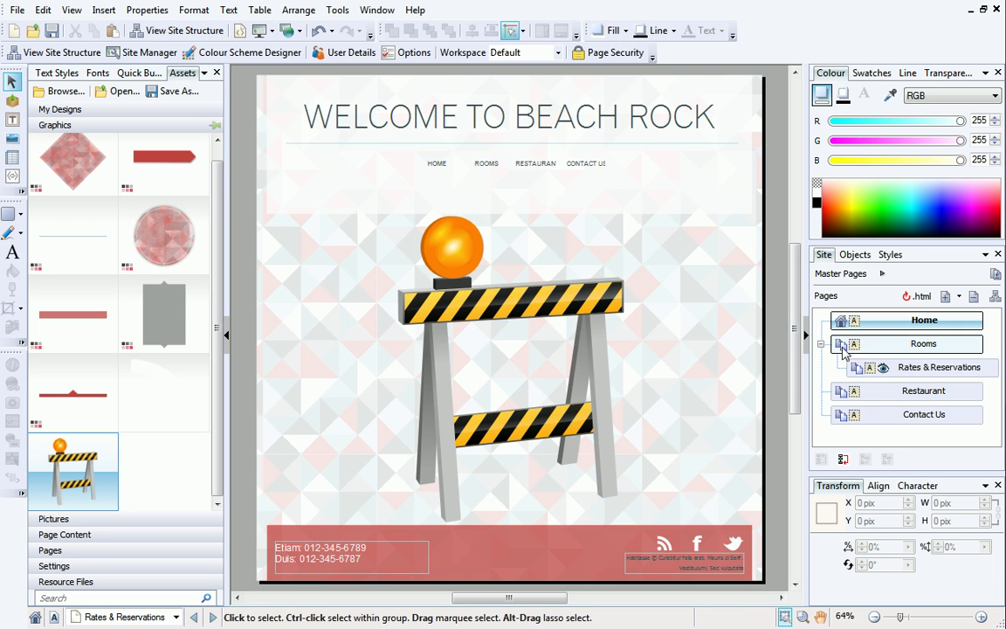
On the Home page, replace the diamond's IN EGET SAPIEN VITAE text with 'A gem of a B&B in a beautiful location'.
{"action": "double_click", "coordinate": [915, 322]}
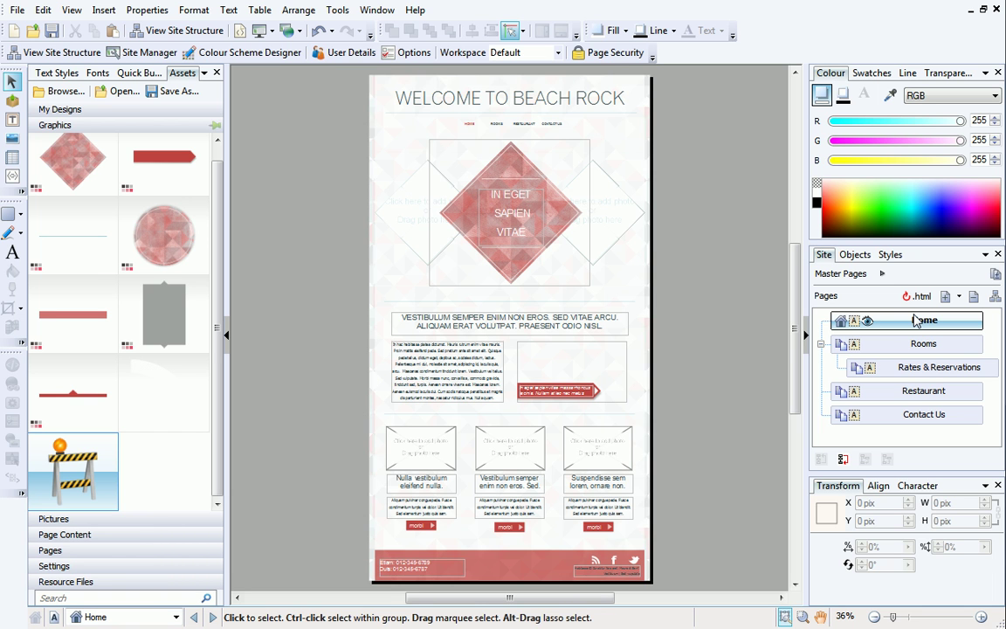
{"action": "left_click", "coordinate": [513, 213]}
{"action": "triple_click", "coordinate": [513, 213]}
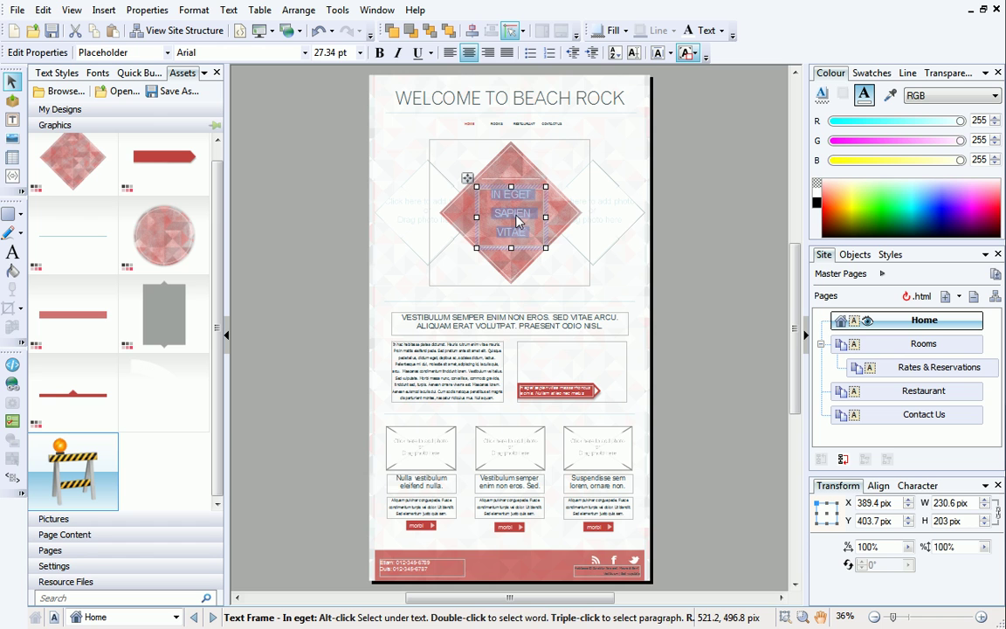
{"action": "type", "text": "\"A gem of a B&B in a beautiful location"}
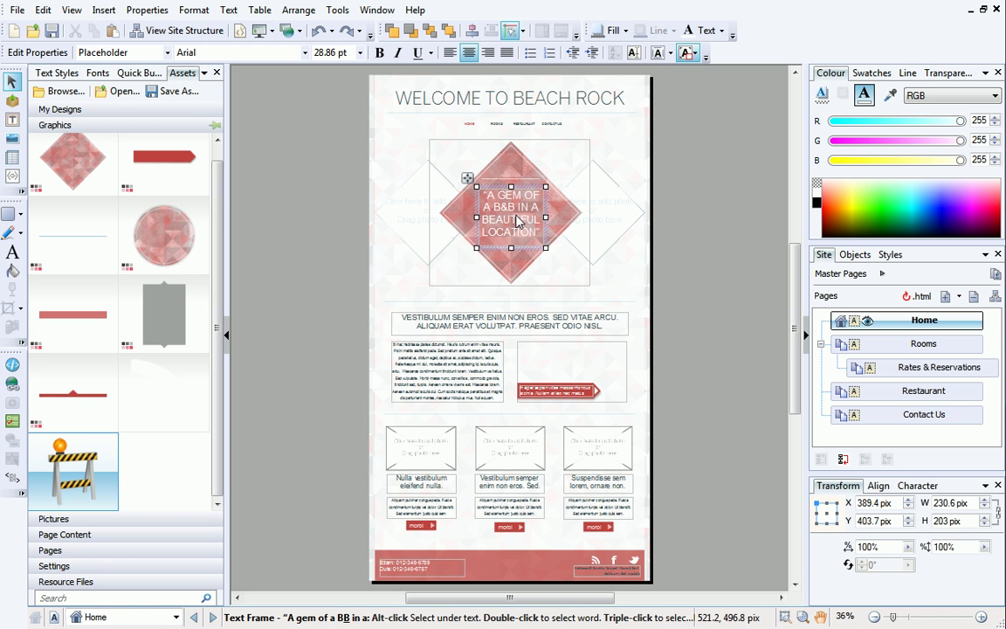
{"action": "left_click", "coordinate": [465, 370]}
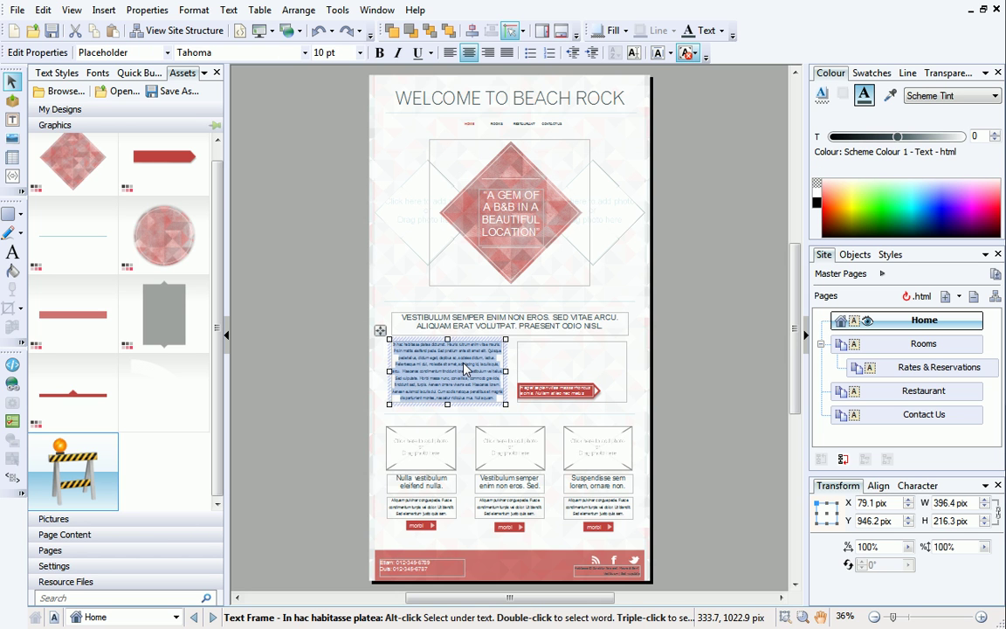
Type the Cornish coastline welcome text into the Home page paragraph in place of the lorem text.
{"action": "type", "text": "Lorem"}
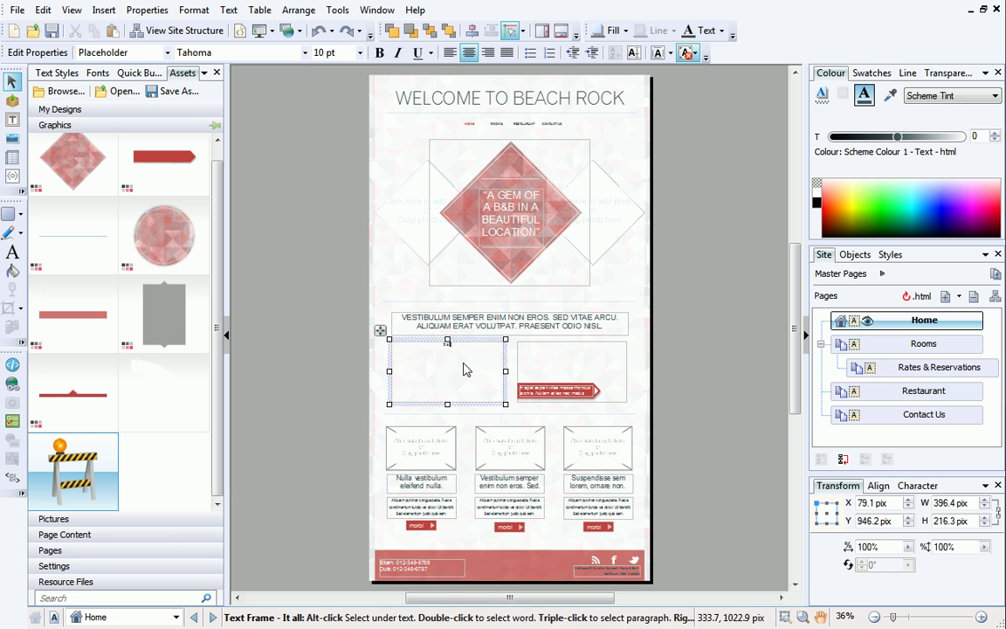
{"action": "type", "text": "rted when we wer"}
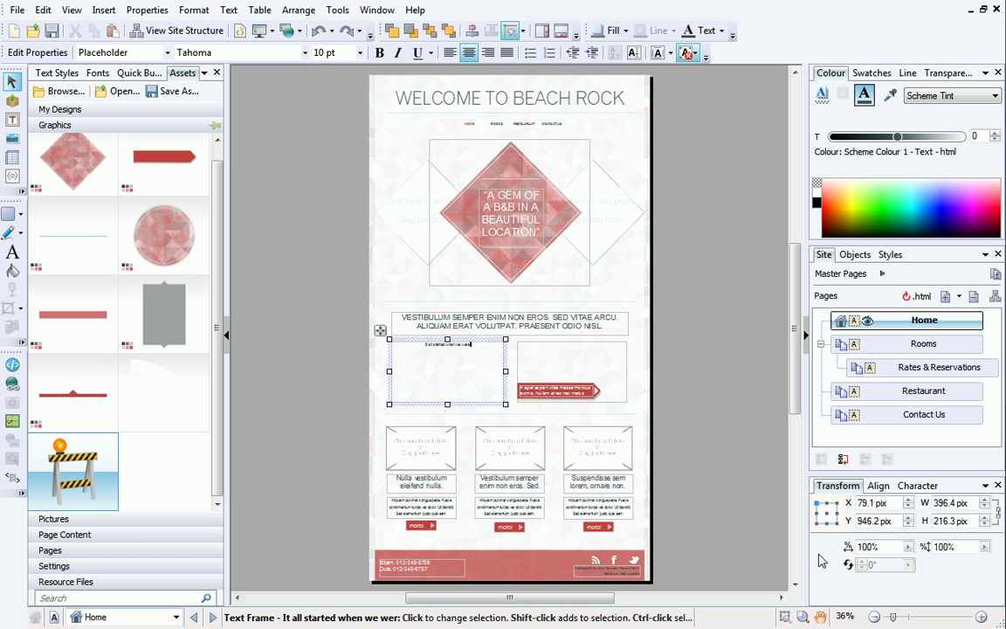
{"action": "left_click", "coordinate": [980, 617]}
{"action": "left_click", "coordinate": [980, 617]}
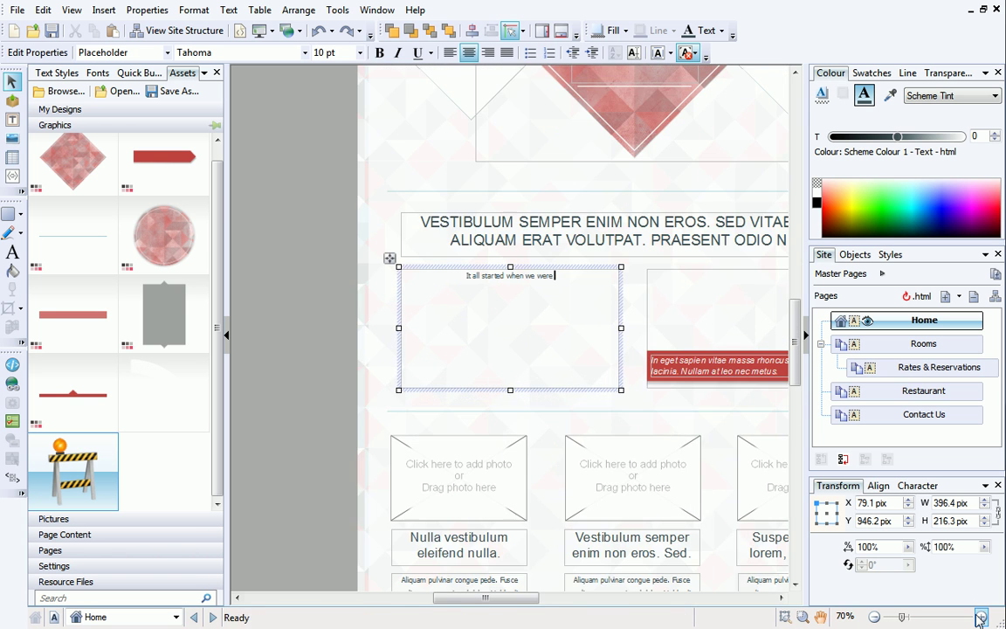
{"action": "left_click", "coordinate": [980, 617]}
{"action": "type", "text": "e"}
{"action": "type", "text": " inspi"}
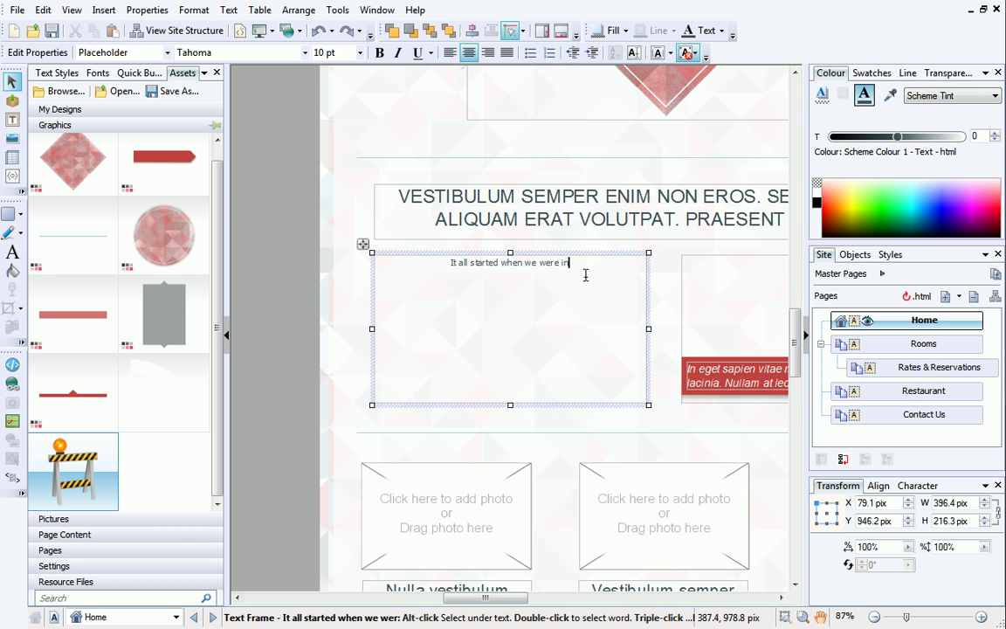
{"action": "type", "text": "red to give others the opportunity to"}
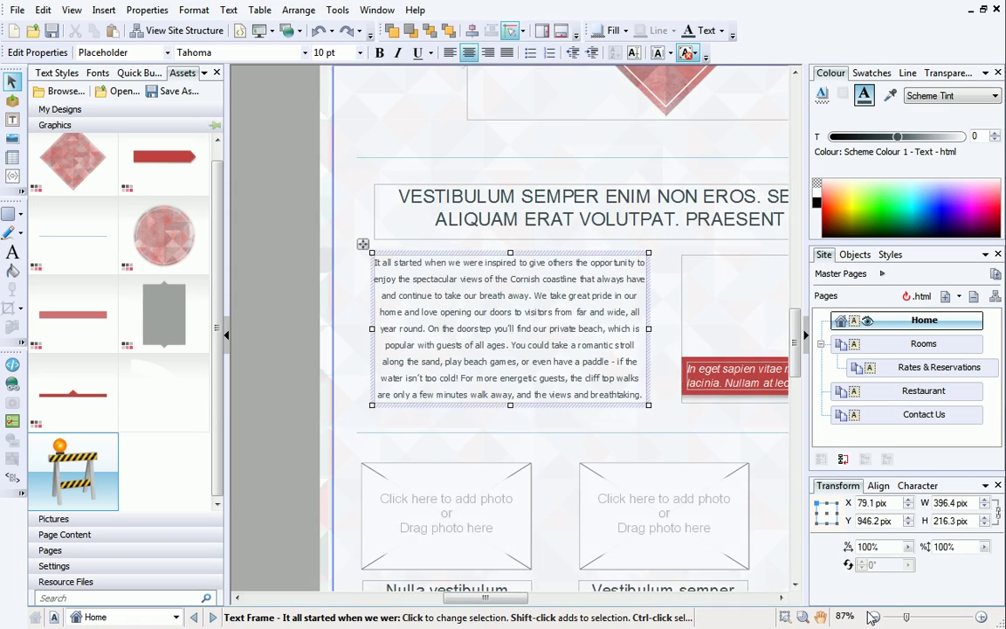
Zoom out to the whole page and start saving the site under a new name.
{"action": "left_click", "coordinate": [873, 617]}
{"action": "left_click", "coordinate": [873, 618]}
{"action": "left_click", "coordinate": [873, 617]}
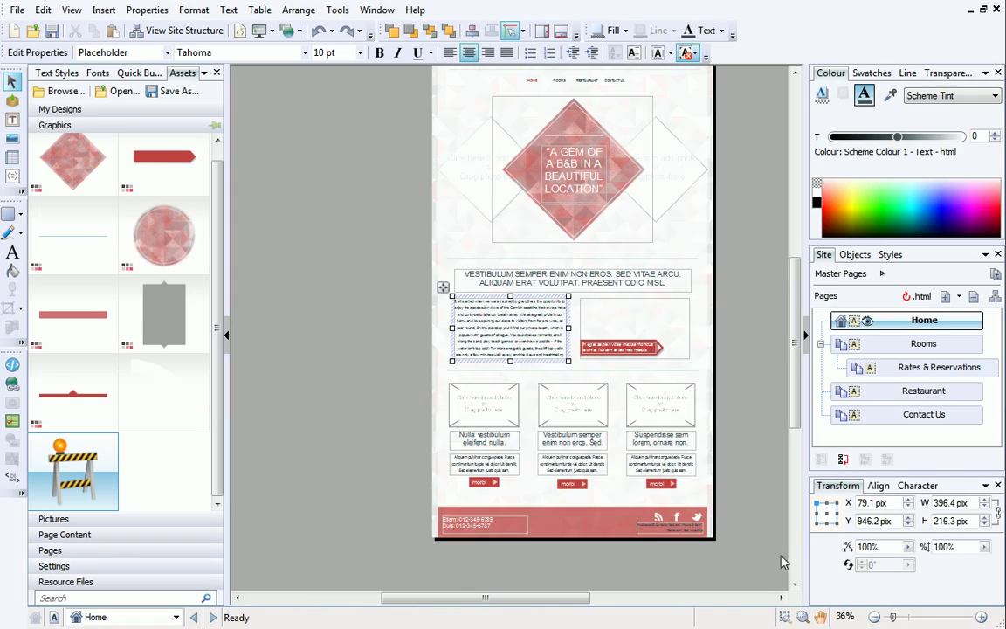
{"action": "left_click", "coordinate": [17, 10]}
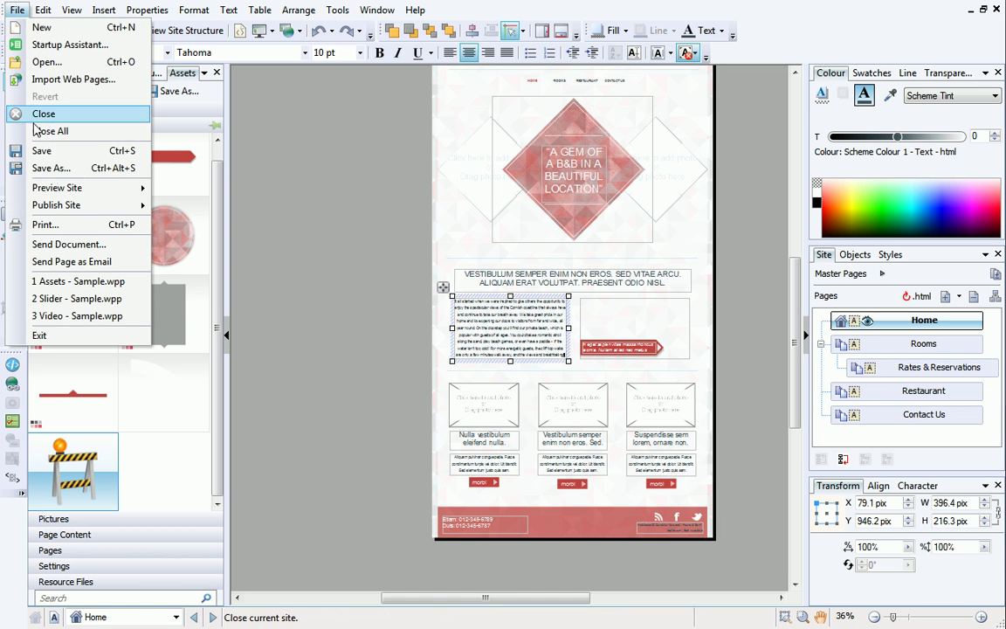
{"action": "left_click", "coordinate": [36, 168]}
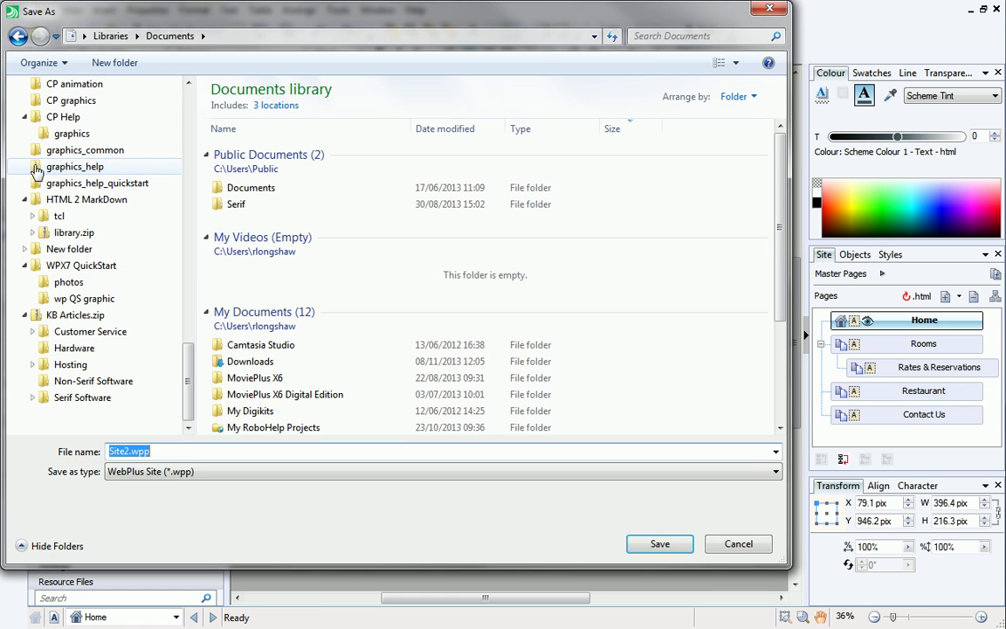
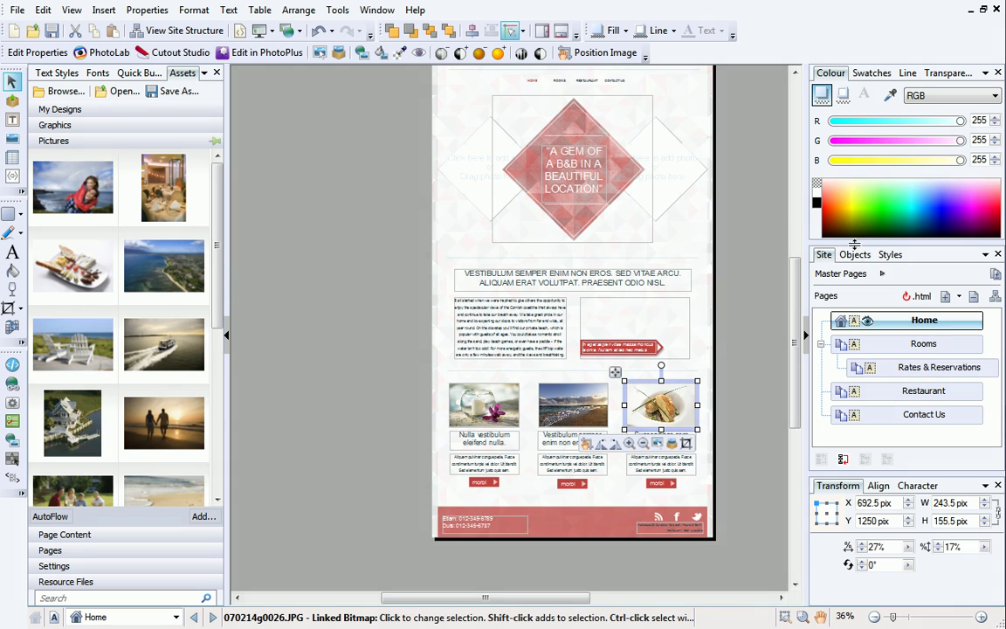
Bring up the Objects list for the Home page, showing its 21 objects.
{"action": "left_click", "coordinate": [856, 254]}
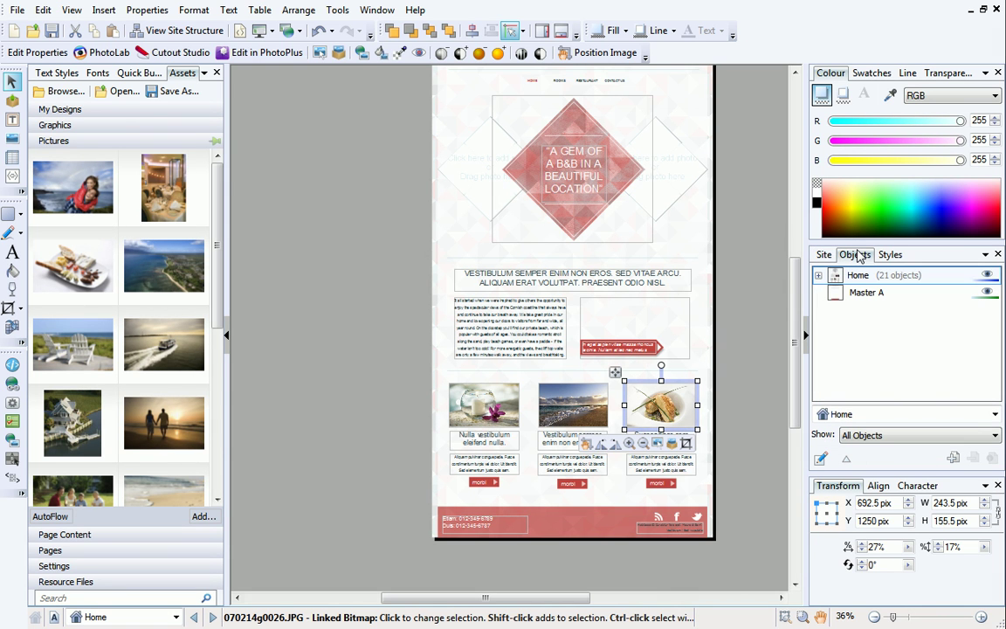
Expand Home in the Objects tab and select the (Slider, 4 objects) entry.
{"action": "left_click", "coordinate": [819, 275]}
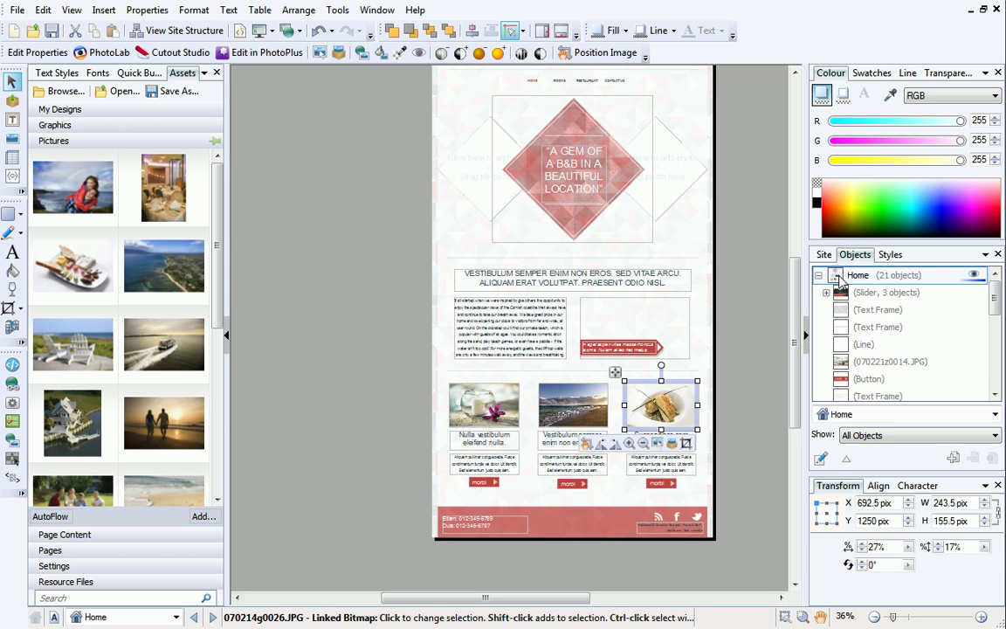
{"action": "left_click_drag", "start_coordinate": [992, 295], "coordinate": [991, 373]}
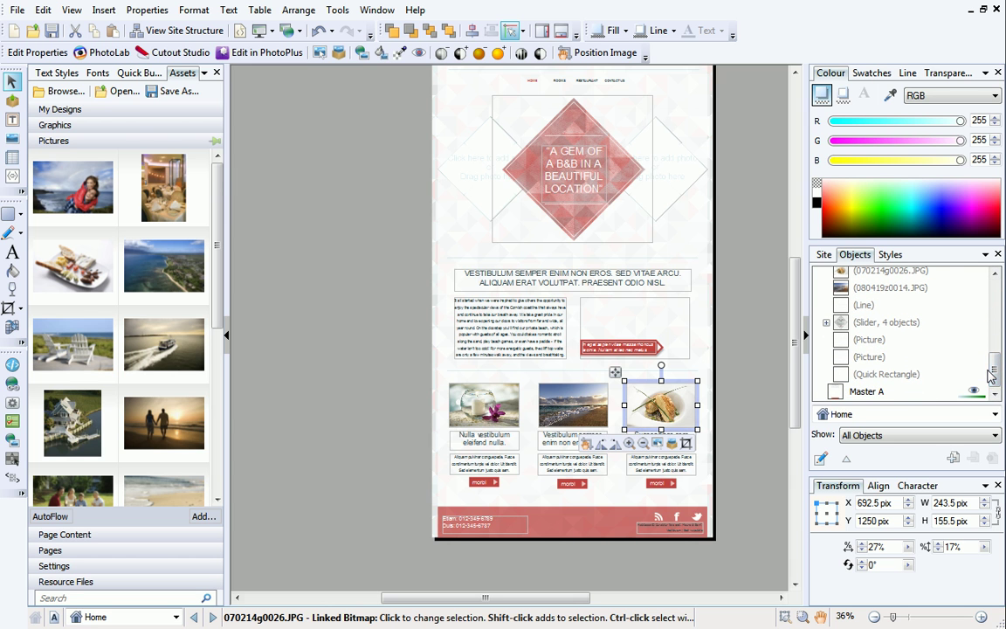
{"action": "left_click", "coordinate": [874, 323]}
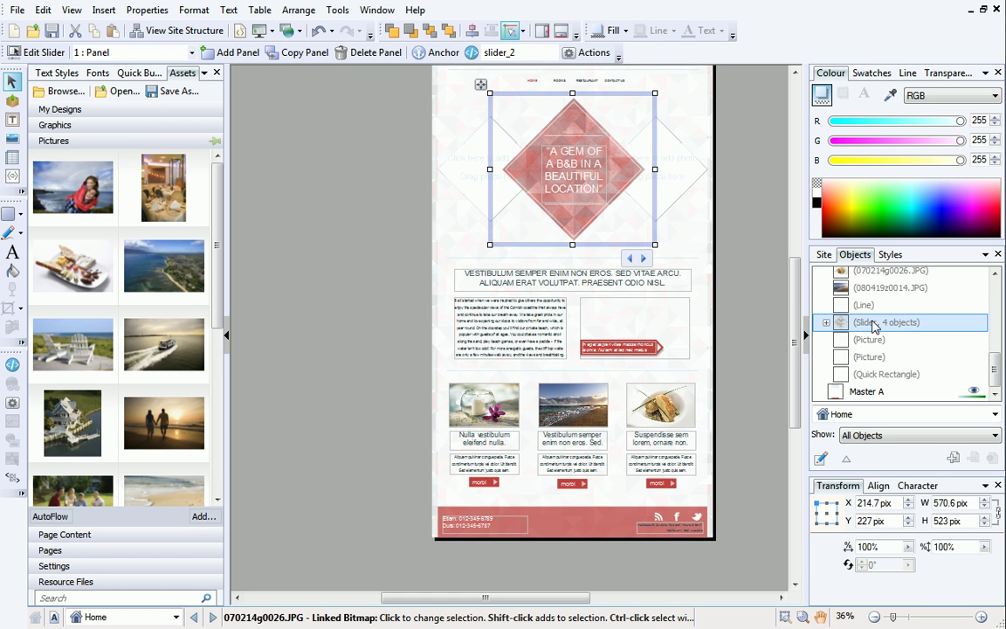
Retitle the first slider panel's NULLA QUIS NIBH heading to 'Beach rock' / 'B&B' on two lines.
{"action": "left_click", "coordinate": [826, 322]}
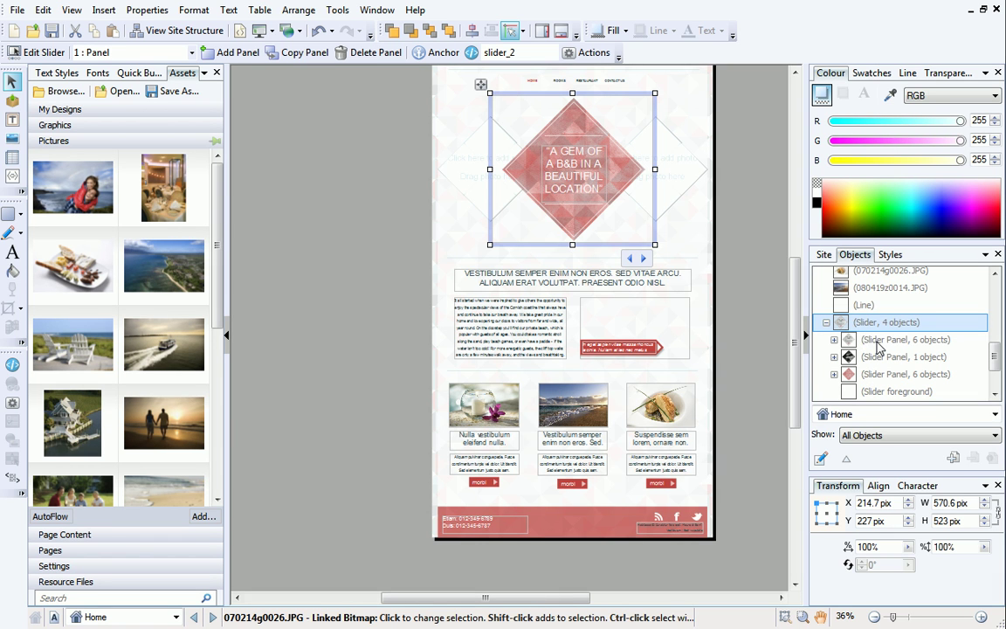
{"action": "left_click", "coordinate": [878, 346]}
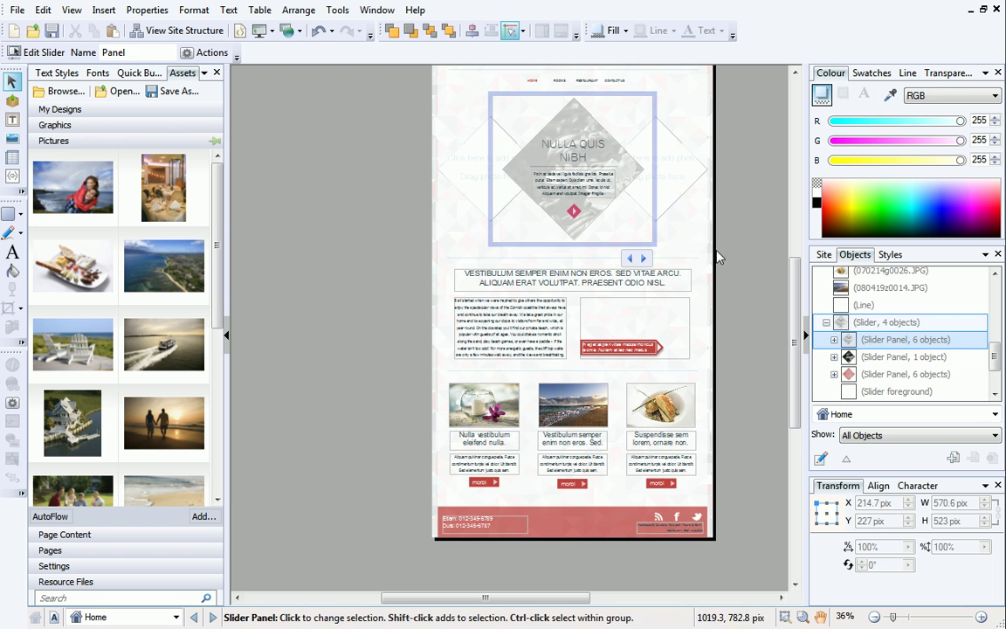
{"action": "left_click", "coordinate": [586, 145]}
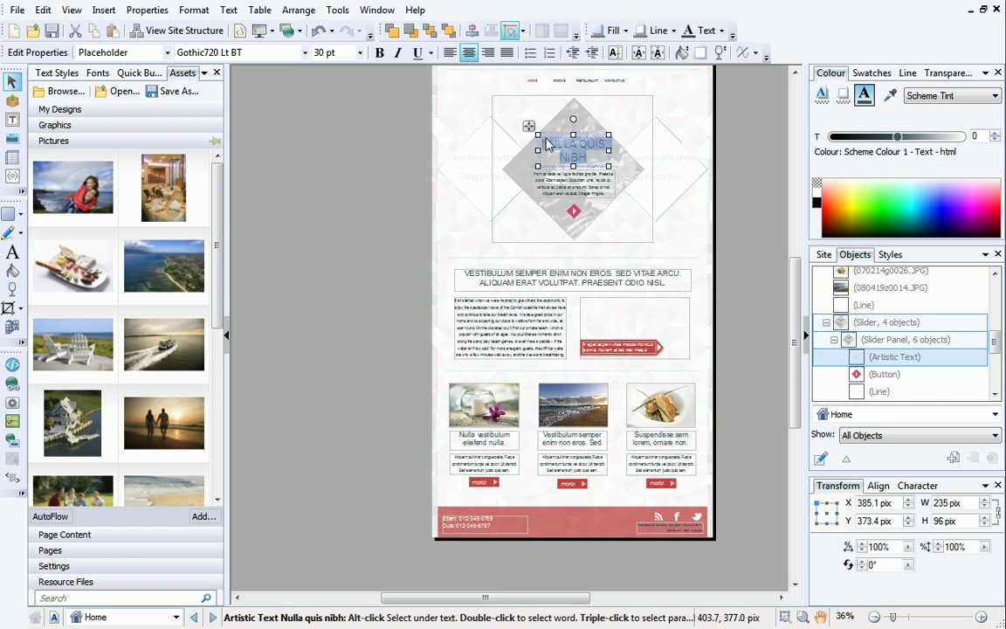
{"action": "type", "text": "Beach rock"}
{"action": "key", "text": "Return"}
{"action": "type", "text": "B&B"}
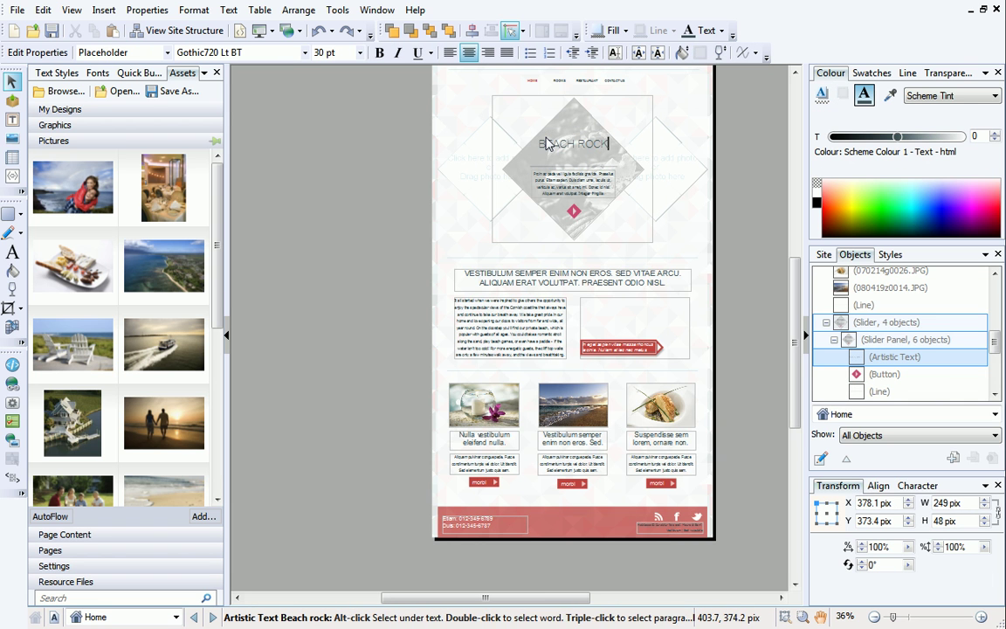
Replace the panel's paragraph with 'A very warm welcome to your'.
{"action": "left_click", "coordinate": [574, 183]}
{"action": "key", "text": "ctrl+a"}
{"action": "type", "text": "A very warm welcome to your"}
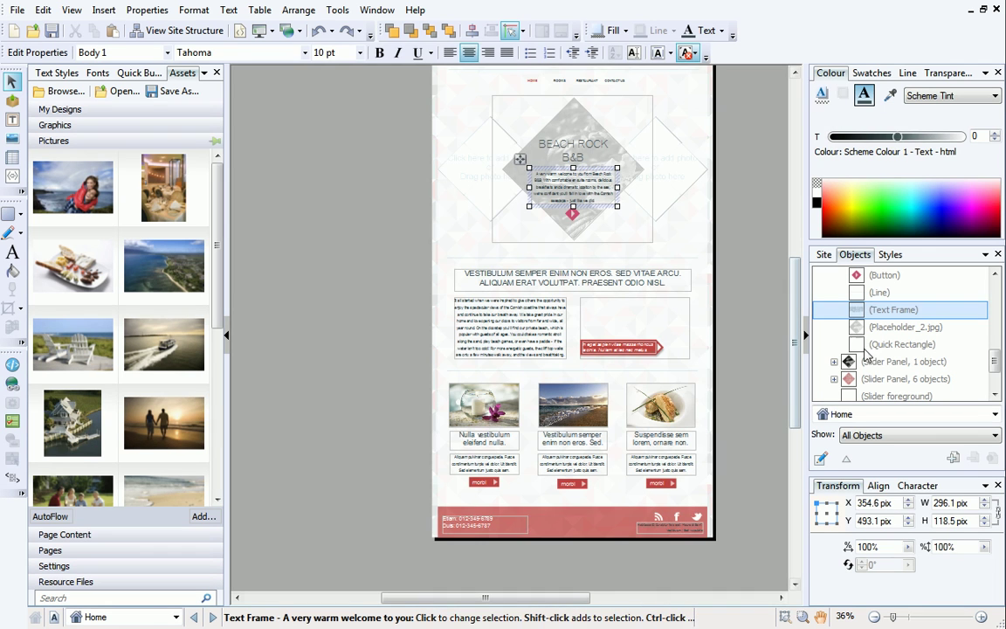
{"action": "left_click", "coordinate": [881, 363]}
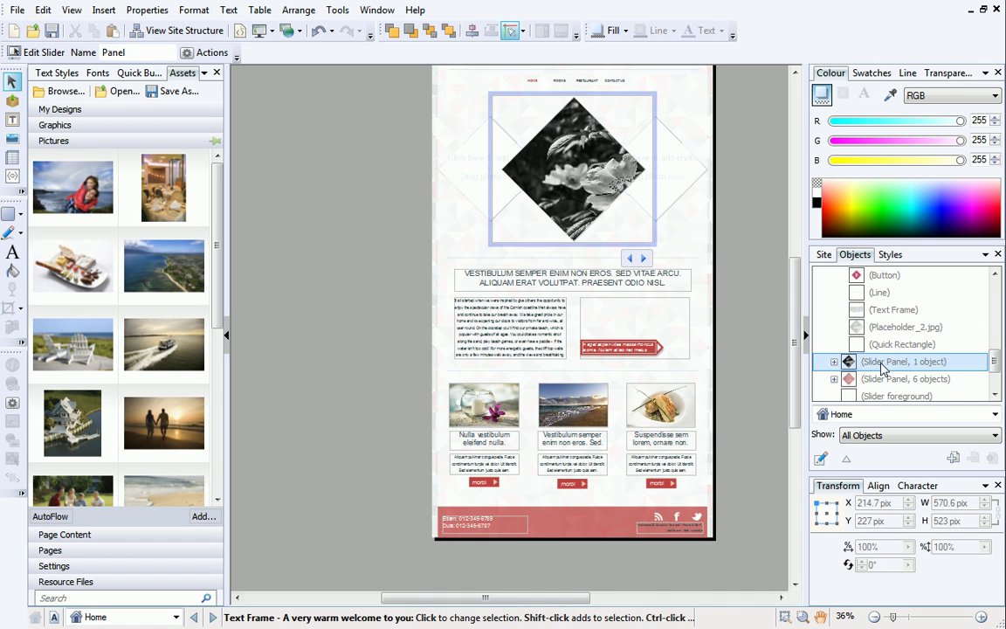
Swap Placeholder_2.jpg for the house-on-the-water photo, then preview the Home page slider.
{"action": "left_click", "coordinate": [576, 174]}
{"action": "left_click_drag", "start_coordinate": [77, 412], "coordinate": [574, 162]}
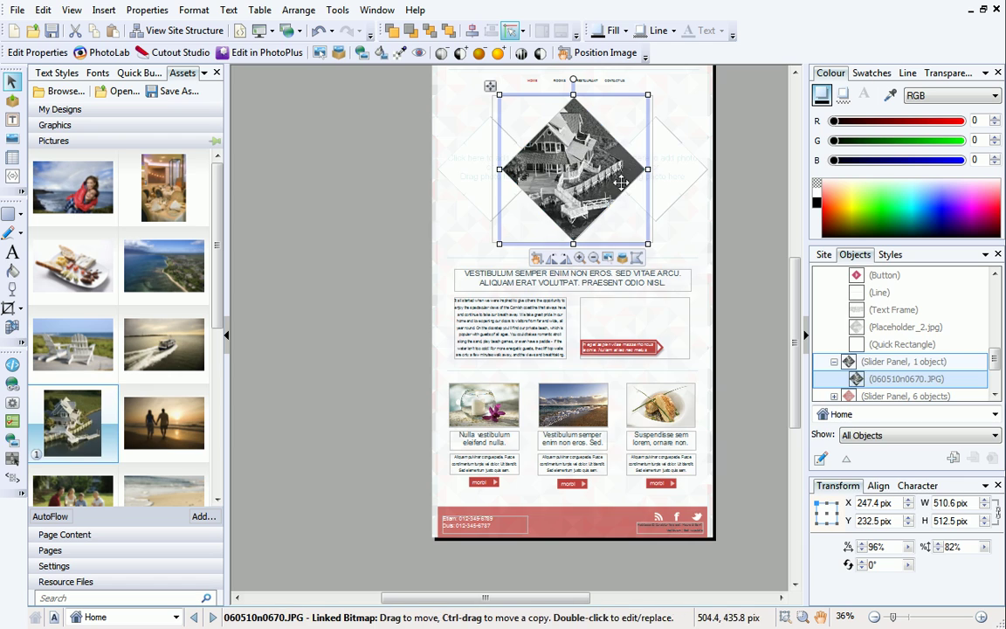
{"action": "scroll", "coordinate": [964, 347], "scroll_direction": "down", "scroll_amount": 2}
{"action": "left_click", "coordinate": [932, 327]}
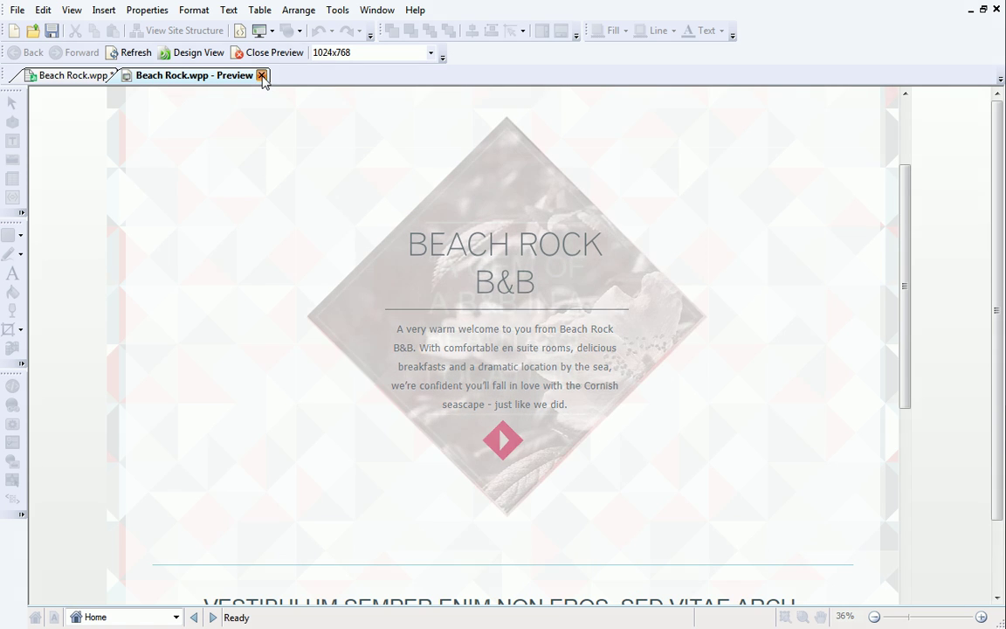
{"action": "left_click", "coordinate": [261, 75]}
{"action": "left_click", "coordinate": [301, 133]}
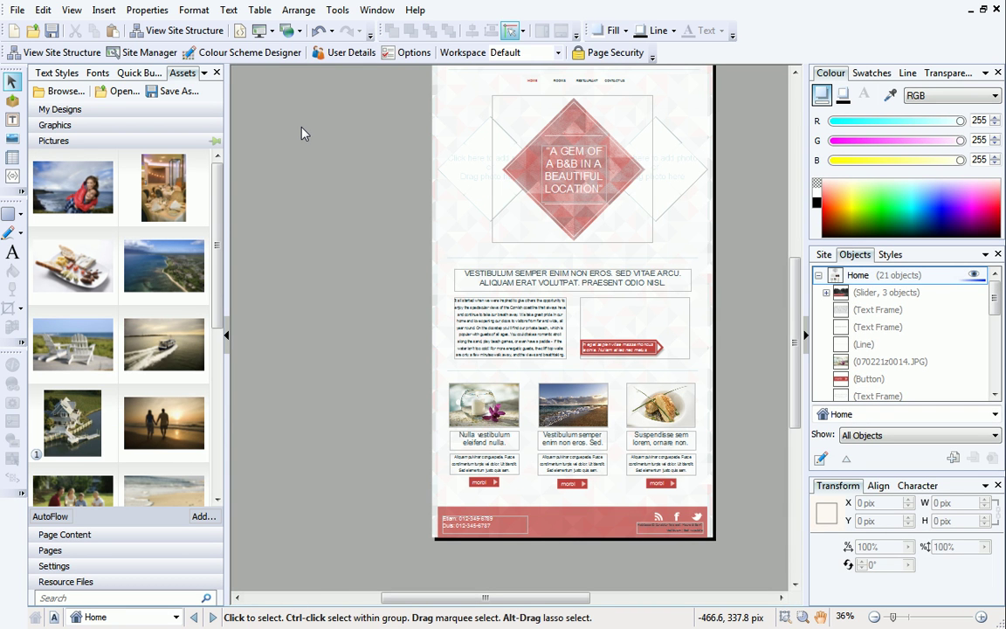
Open the Contact Us page from the Site tab's page tree.
{"action": "left_click", "coordinate": [822, 254]}
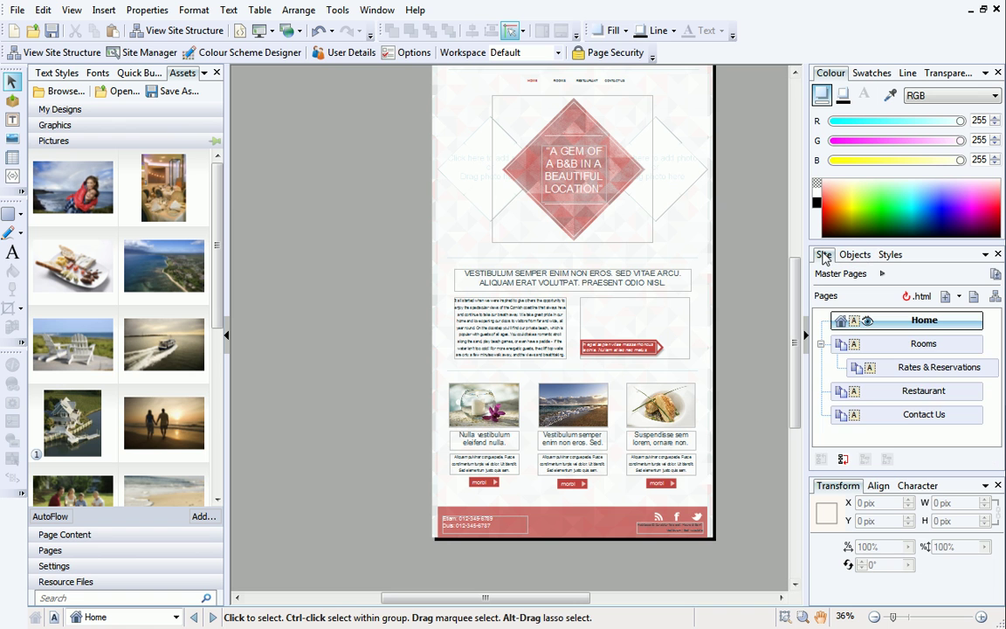
{"action": "double_click", "coordinate": [903, 415]}
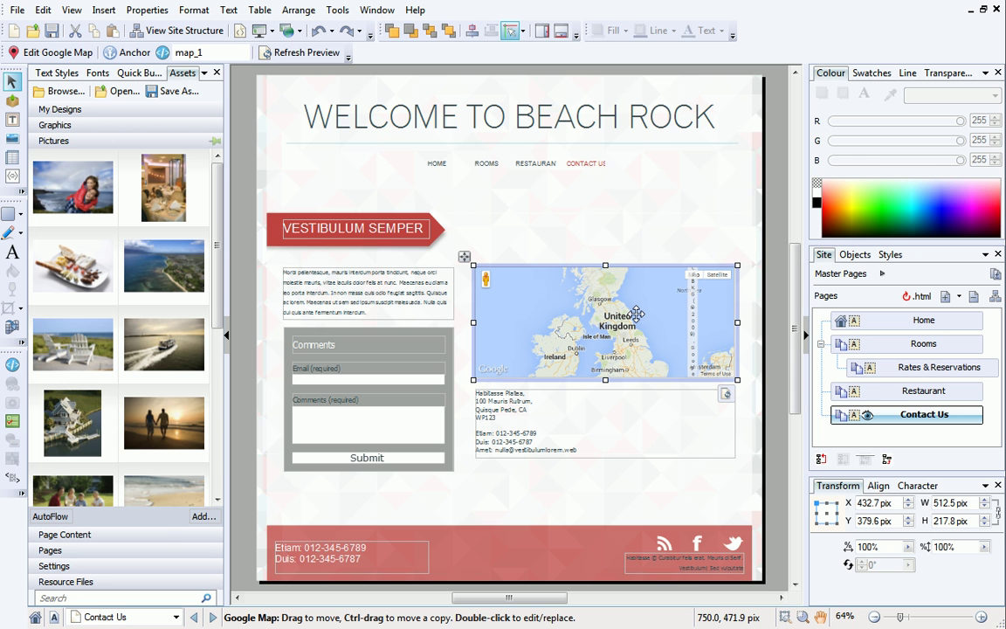
Centre the contact map on postcode EX23 8NE, panning south toward Cross Pit.
{"action": "double_click", "coordinate": [637, 314]}
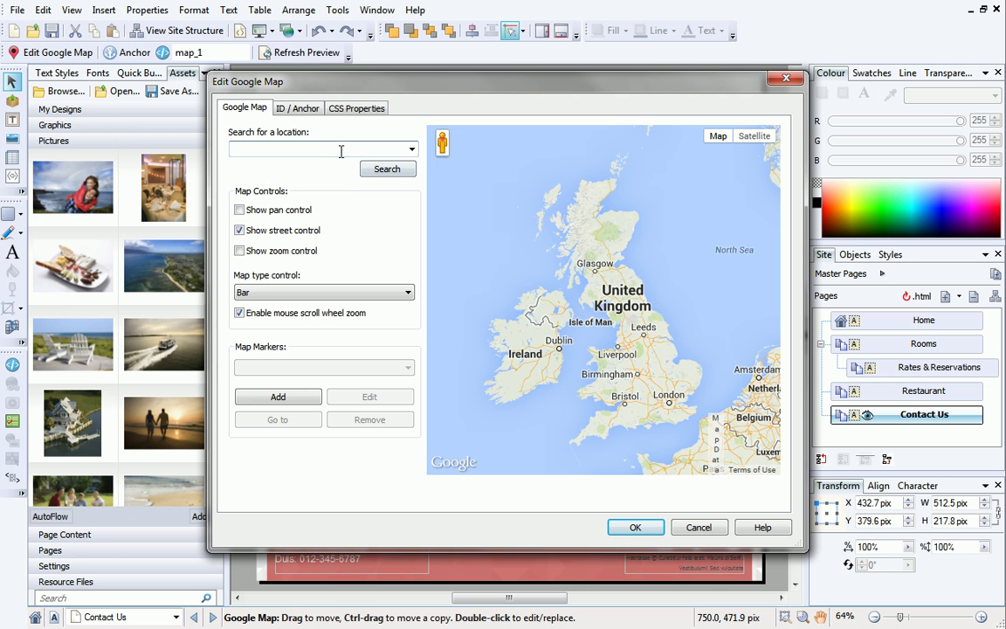
{"action": "type", "text": "EX23 8NE"}
{"action": "left_click", "coordinate": [371, 170]}
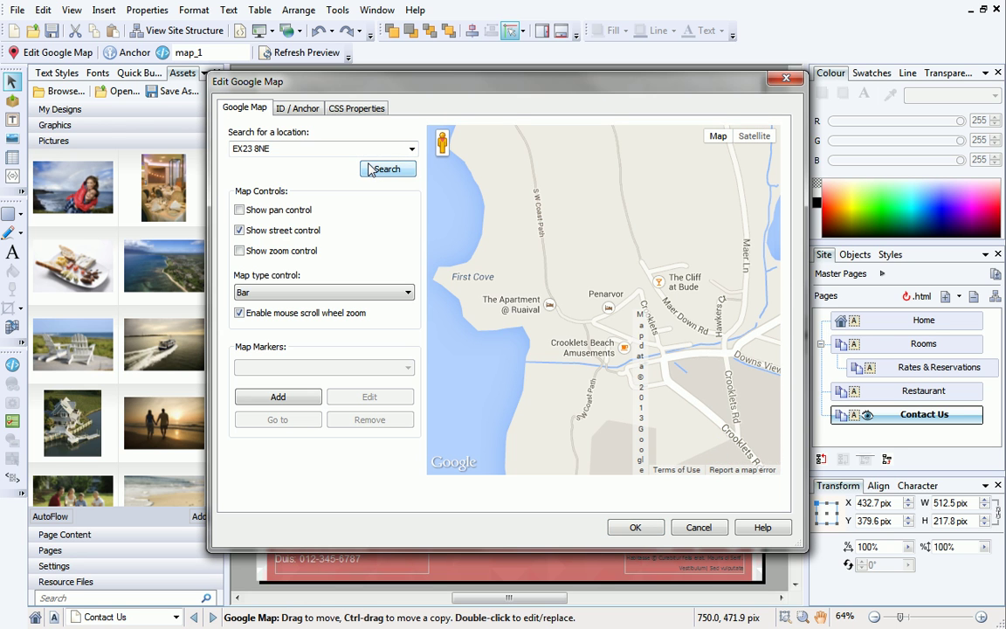
{"action": "left_click_drag", "start_coordinate": [550, 371], "coordinate": [562, 196]}
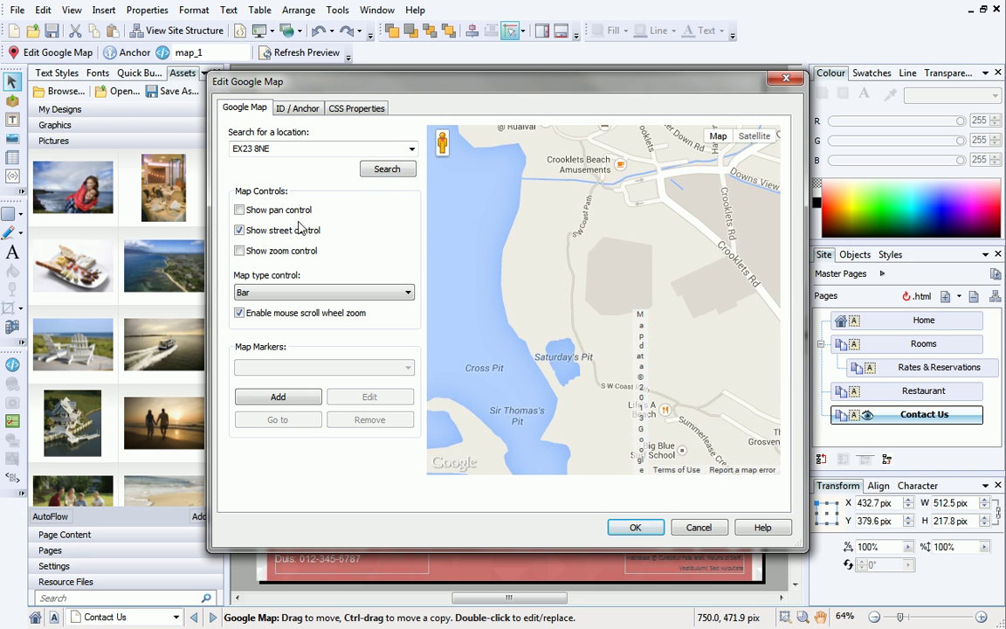
Turn on the map's pan and zoom controls and zoom in one level.
{"action": "left_click", "coordinate": [239, 211]}
{"action": "left_click", "coordinate": [239, 251]}
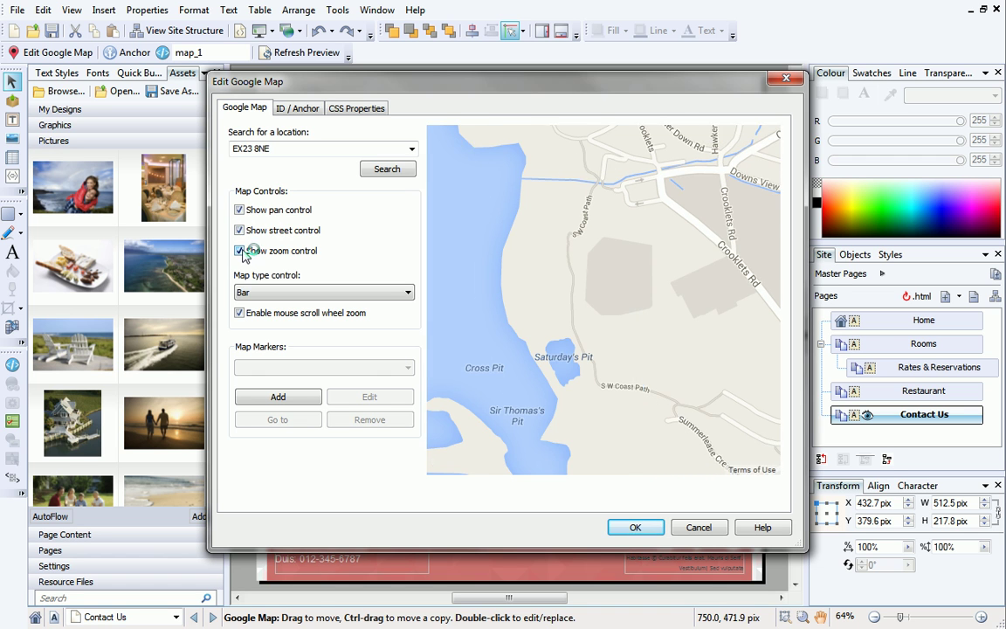
{"action": "left_click", "coordinate": [459, 241]}
{"action": "left_click_drag", "start_coordinate": [488, 309], "coordinate": [528, 288]}
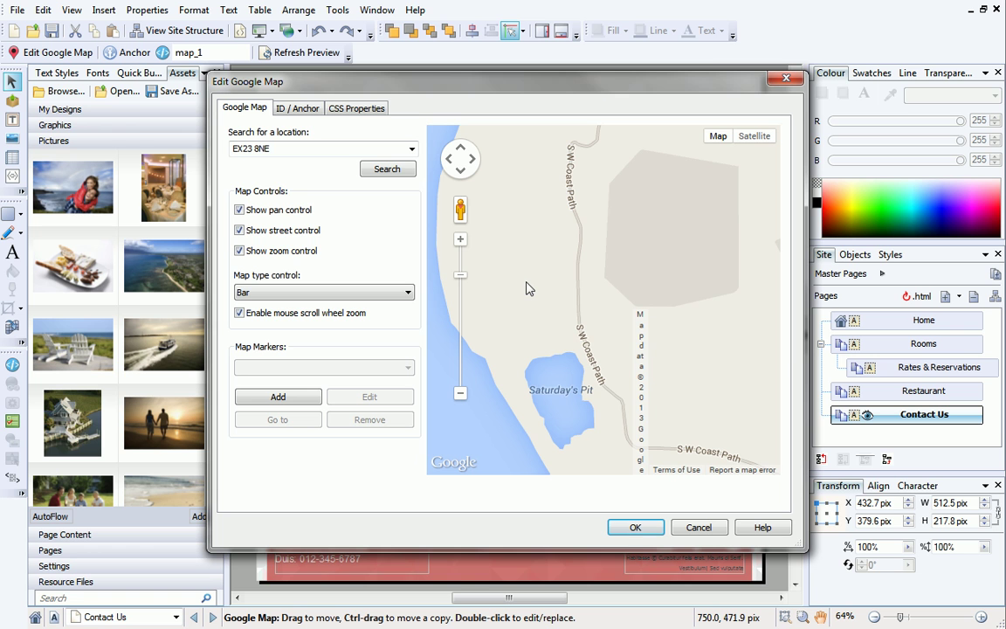
{"action": "left_click", "coordinate": [308, 398]}
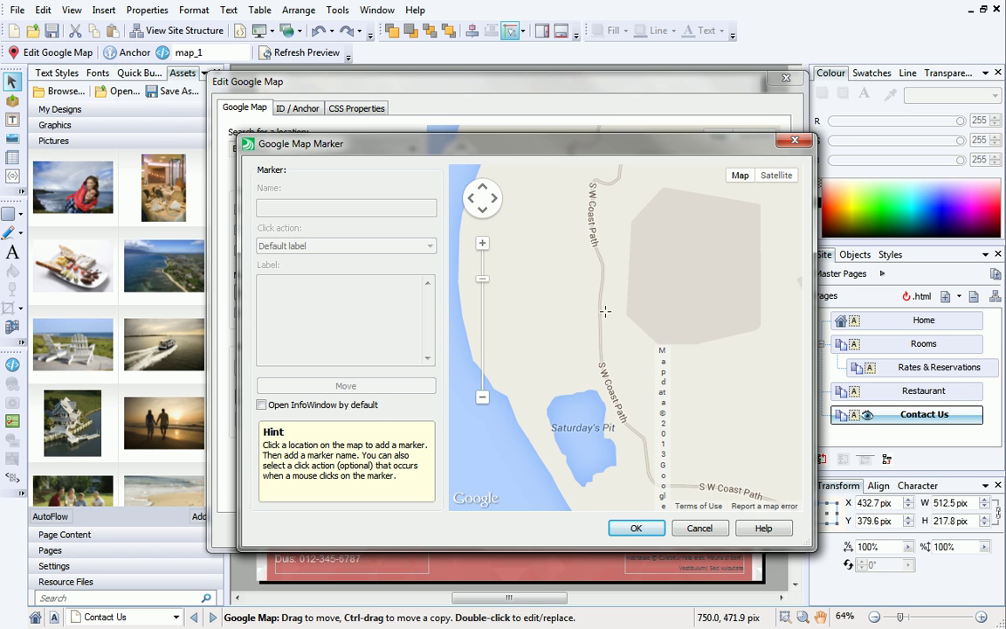
Pin a 'Beach Rock B&B' marker at the coast path spot and apply the map settings.
{"action": "left_click", "coordinate": [605, 311]}
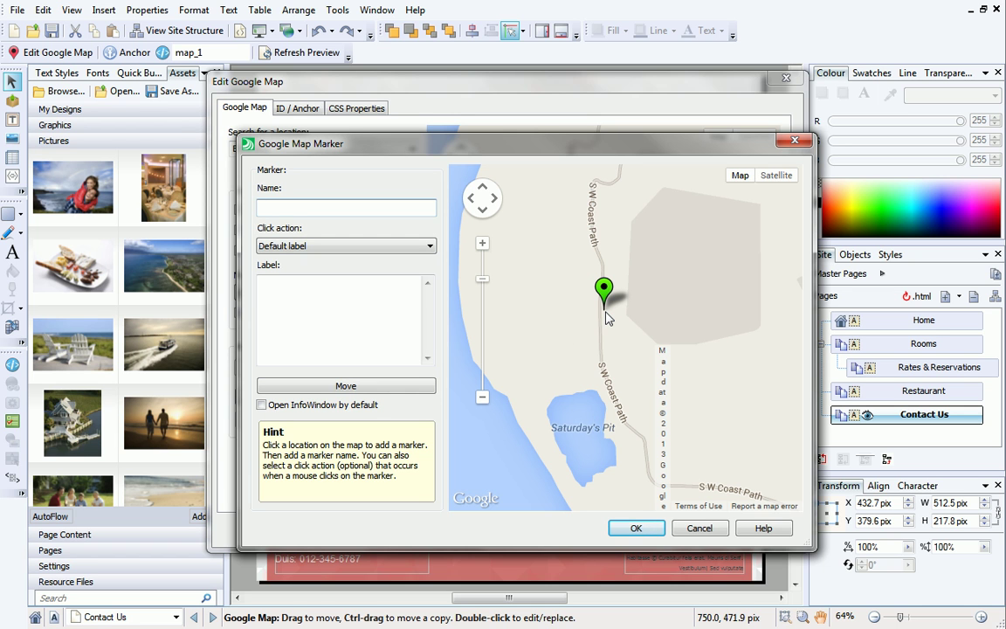
{"action": "left_click", "coordinate": [419, 389]}
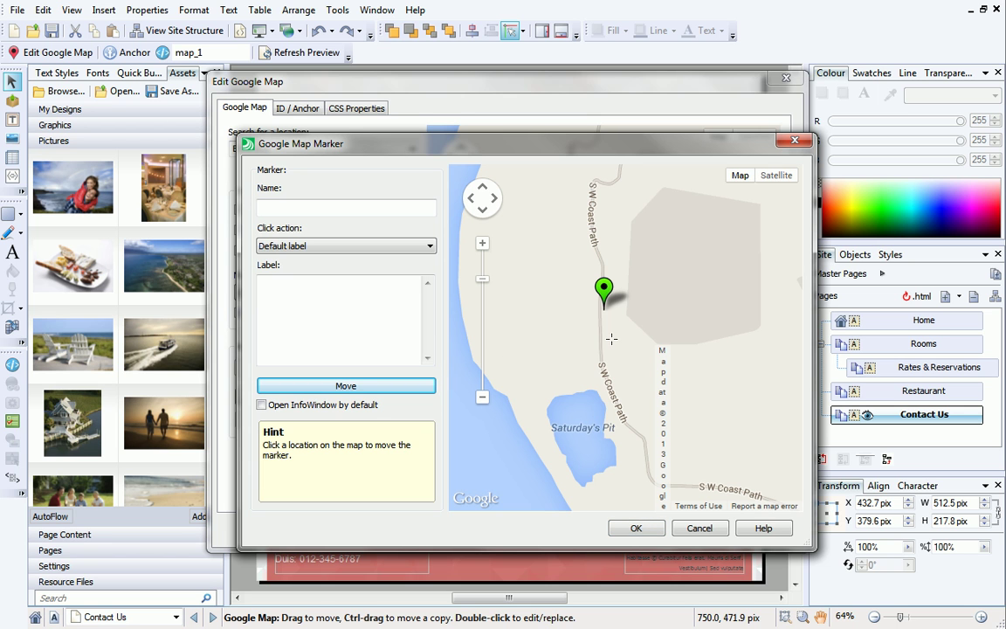
{"action": "left_click", "coordinate": [611, 338]}
{"action": "left_click", "coordinate": [426, 209]}
{"action": "type", "text": "Beach Rock B&B"}
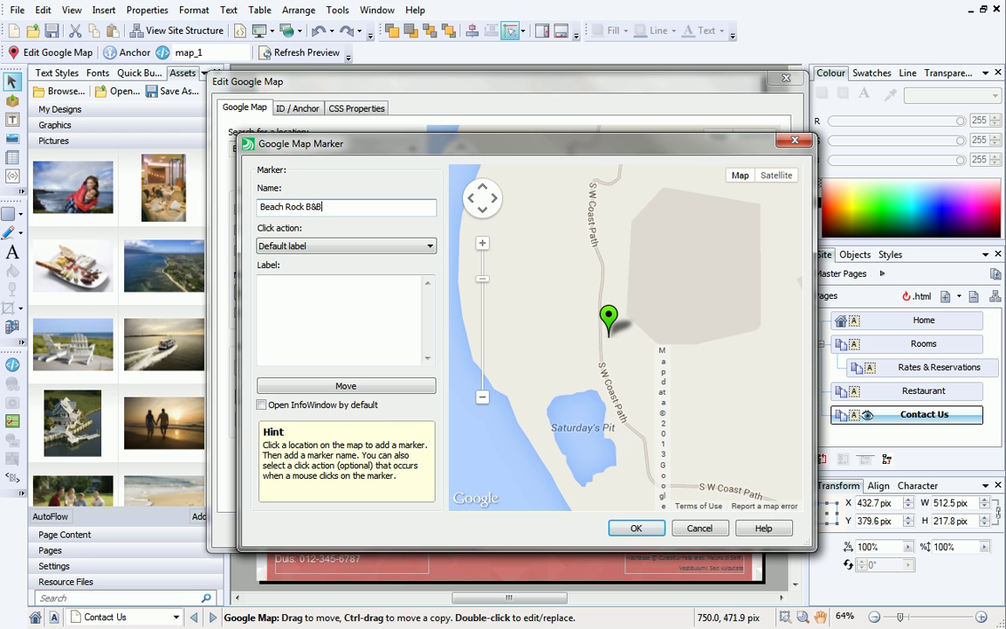
{"action": "left_click", "coordinate": [625, 527]}
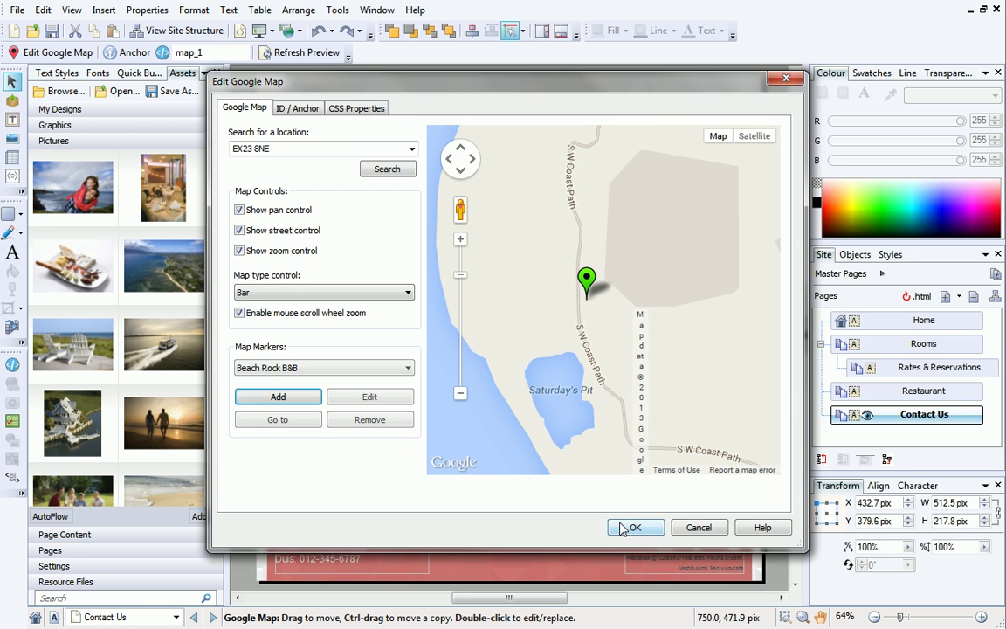
{"action": "left_click", "coordinate": [624, 527]}
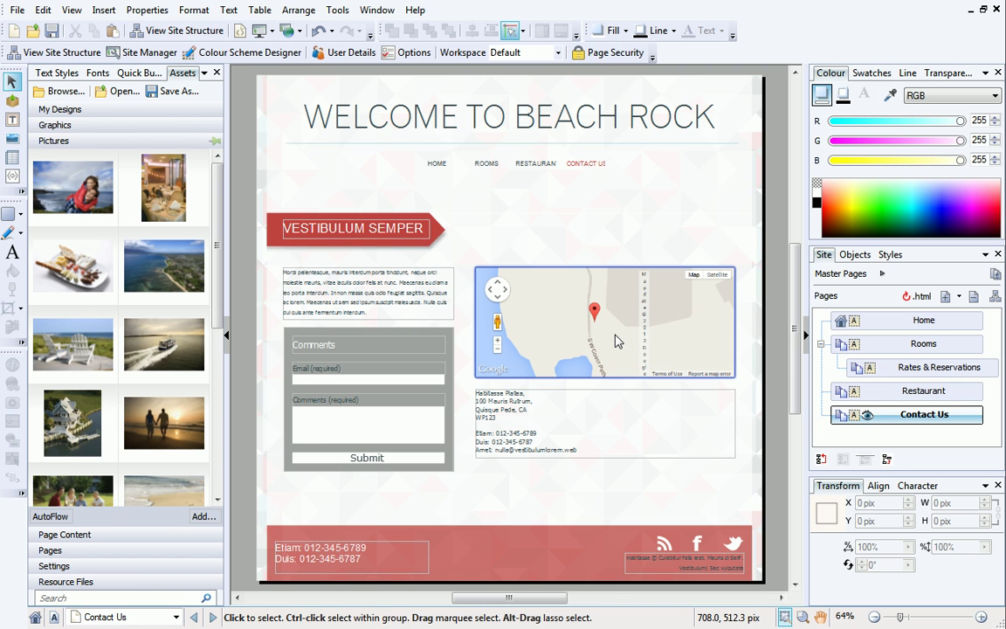
Switch back to the Home page from the Site tab's Pages panel.
{"action": "double_click", "coordinate": [924, 321]}
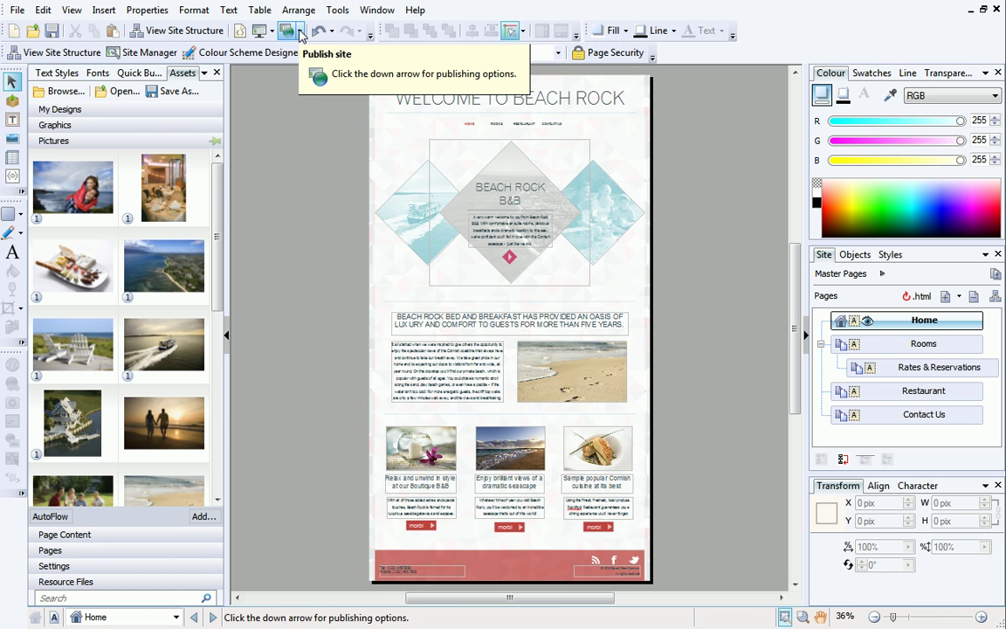
Choose Publish to Web and select Activate Now to get new WebPlus.net hosting.
{"action": "left_click", "coordinate": [299, 33]}
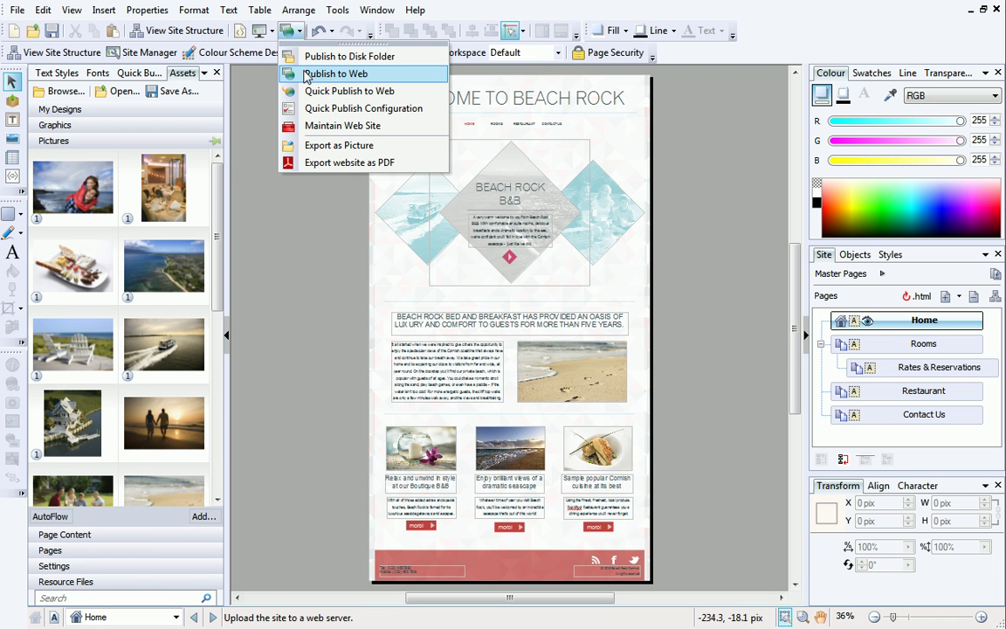
{"action": "left_click", "coordinate": [306, 77]}
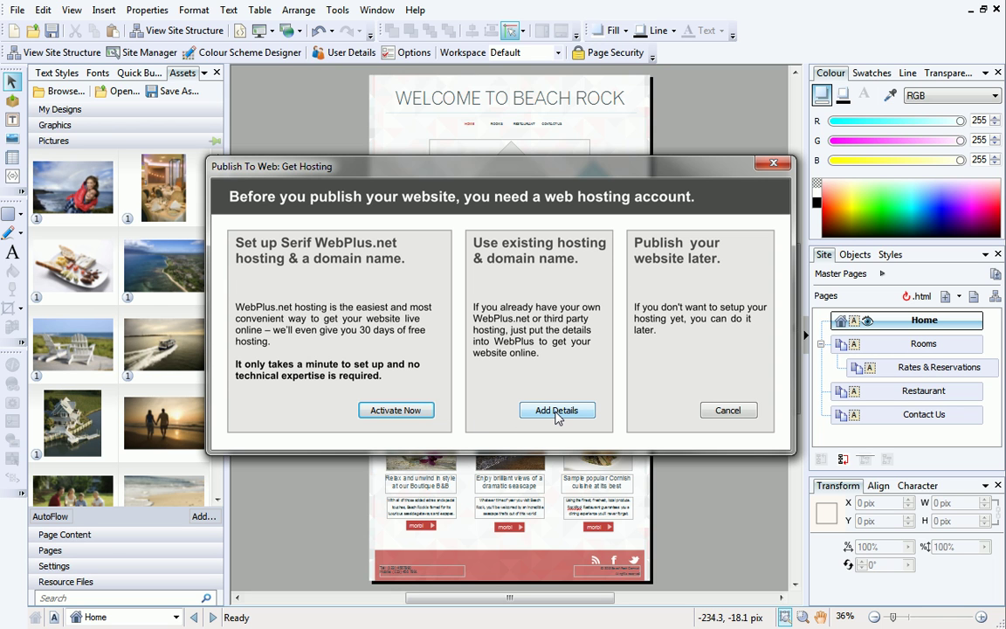
{"action": "left_click", "coordinate": [395, 410]}
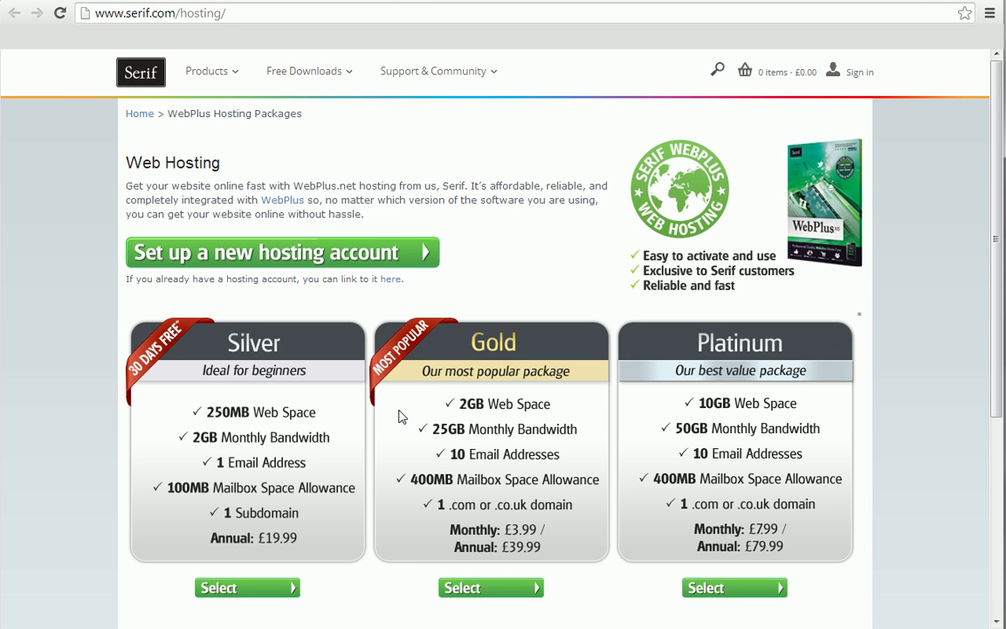
Start a new hosting account and sign in with the Serif account email and password.
{"action": "left_click", "coordinate": [414, 254]}
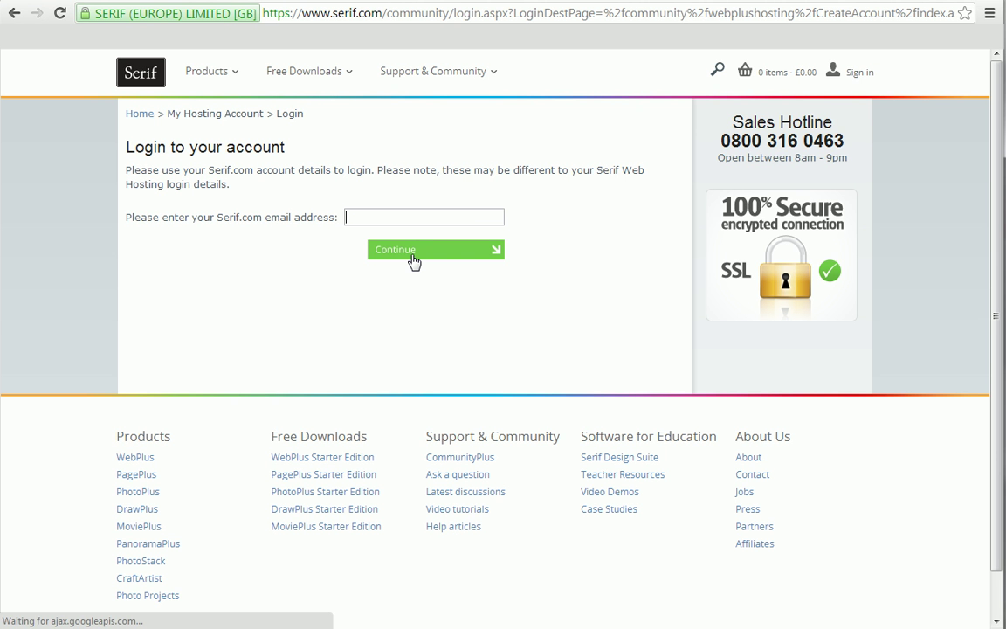
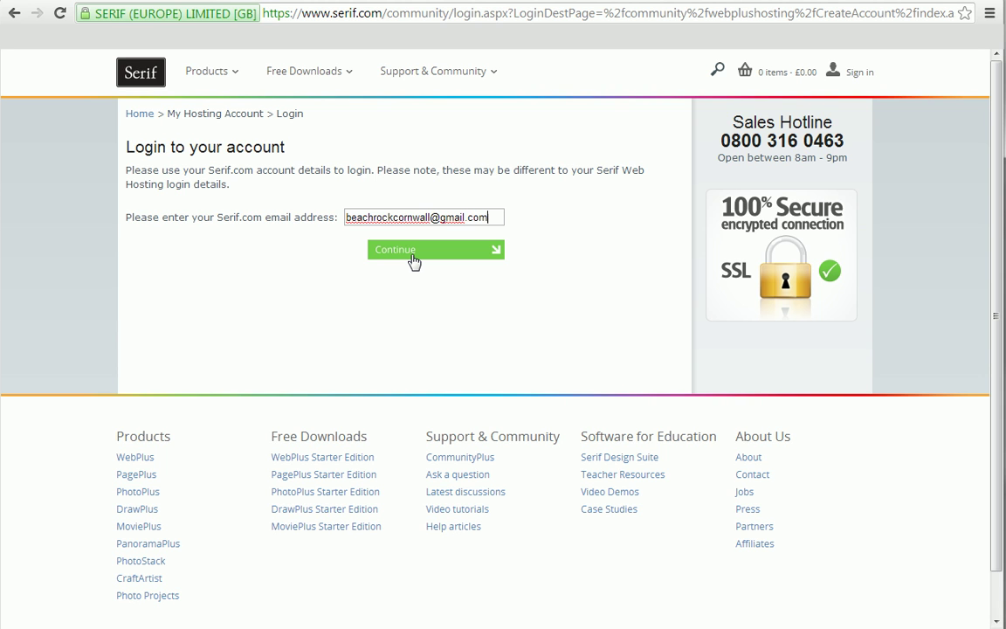
{"action": "left_click", "coordinate": [414, 260]}
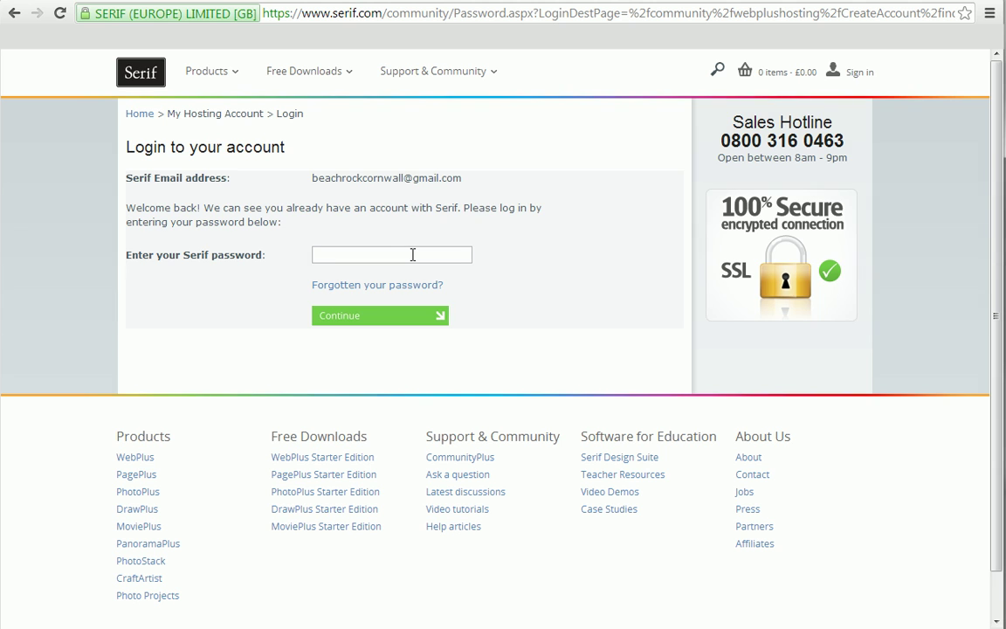
{"action": "type", "text": "•••••••••"}
{"action": "left_click", "coordinate": [408, 320]}
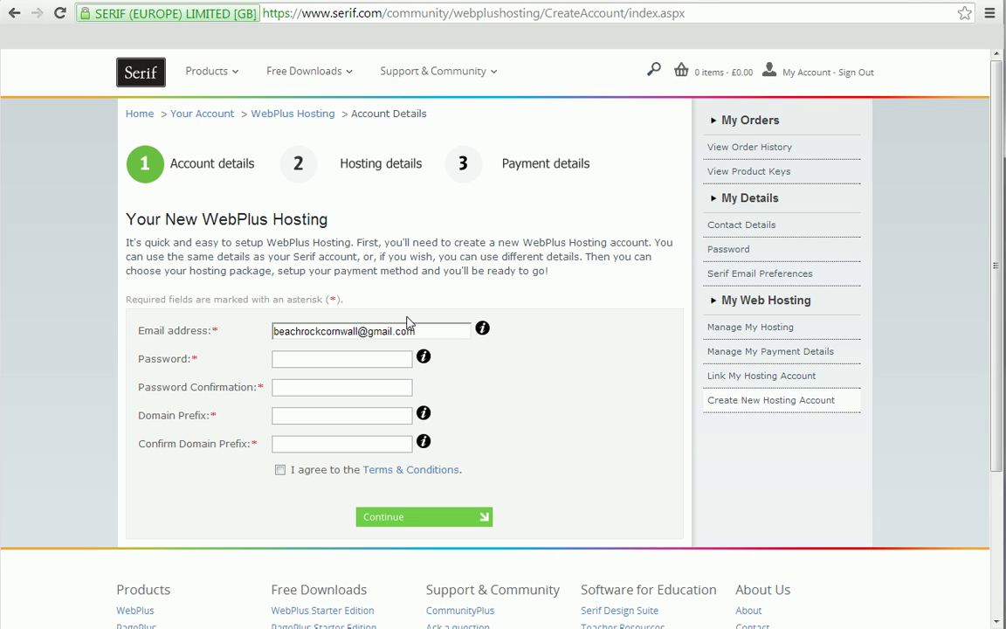
Enter and confirm the account password, then the domain prefix 'beachrockcornwall'.
{"action": "left_click", "coordinate": [406, 360]}
{"action": "type", "text": "••••••••"}
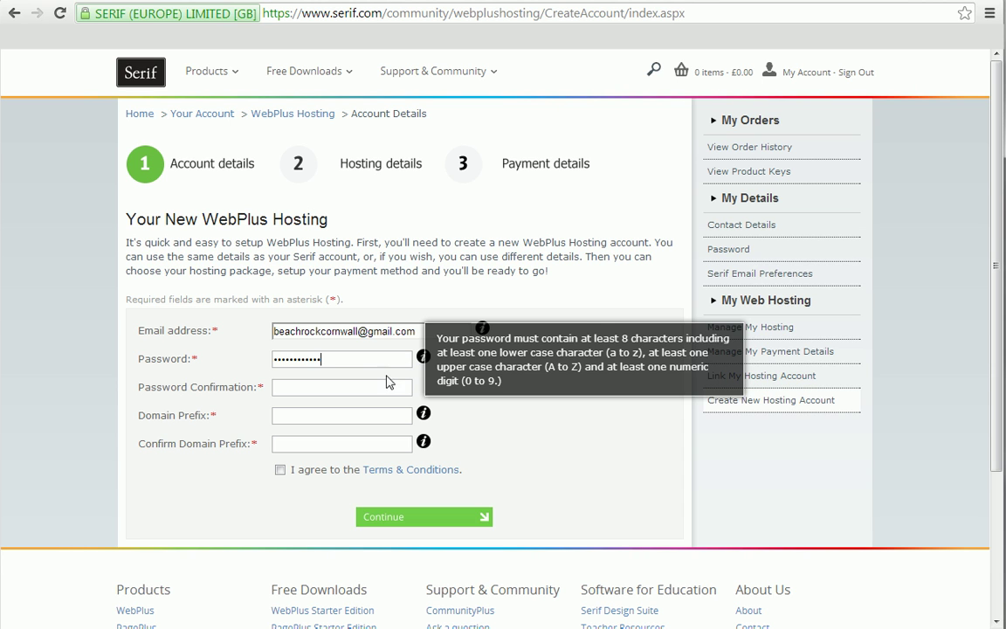
{"action": "left_click", "coordinate": [387, 388]}
{"action": "type", "text": "•••••••••"}
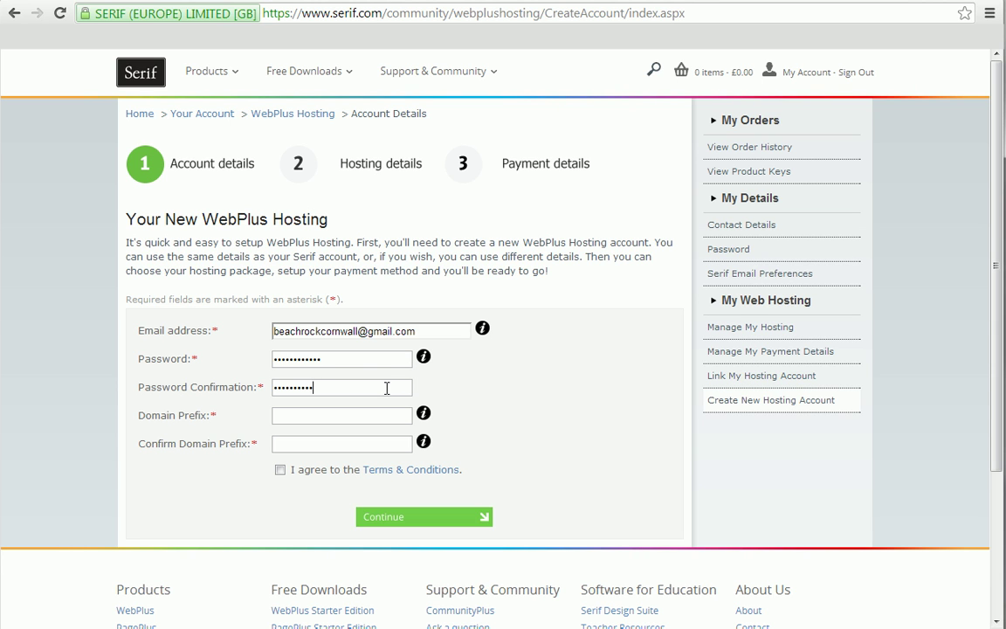
{"action": "left_click", "coordinate": [394, 419]}
{"action": "type", "text": "beachrockcornwall"}
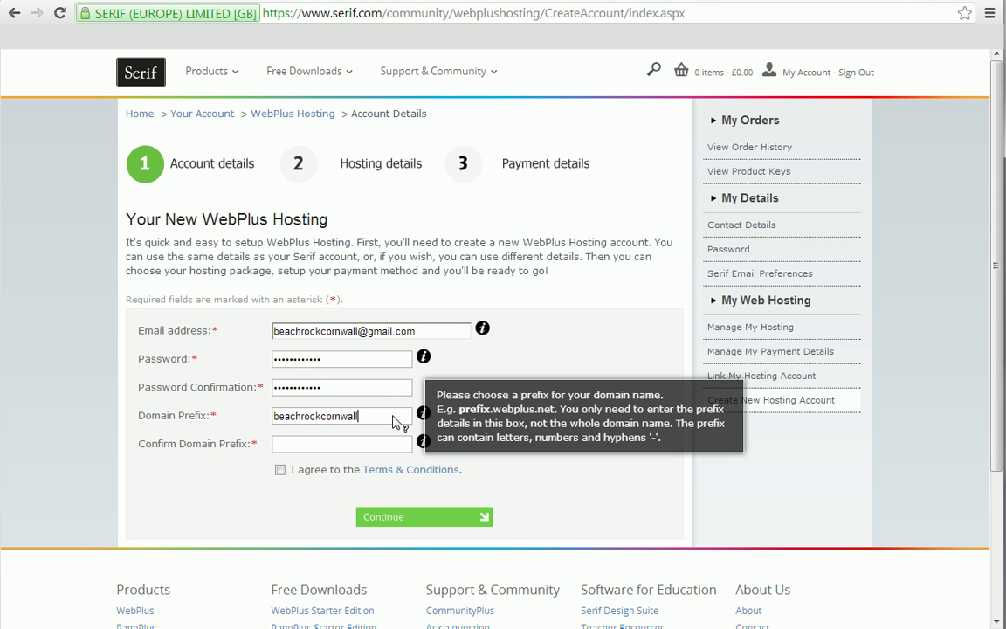
{"action": "left_click", "coordinate": [394, 448]}
{"action": "type", "text": "beachrockcornwall"}
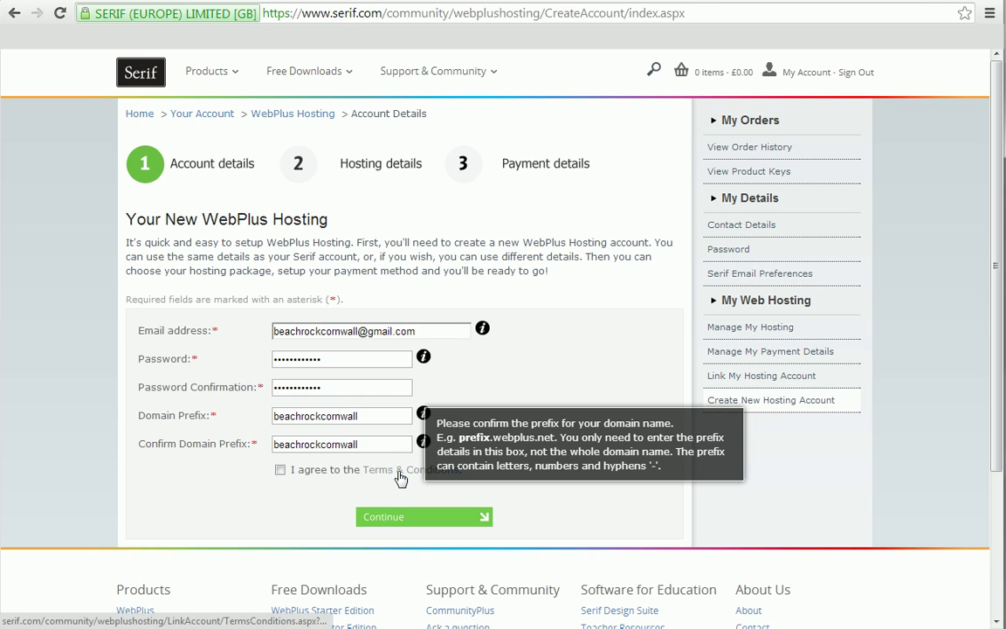
Read the Terms & Conditions, agree to them, and submit the account details.
{"action": "left_click", "coordinate": [399, 471]}
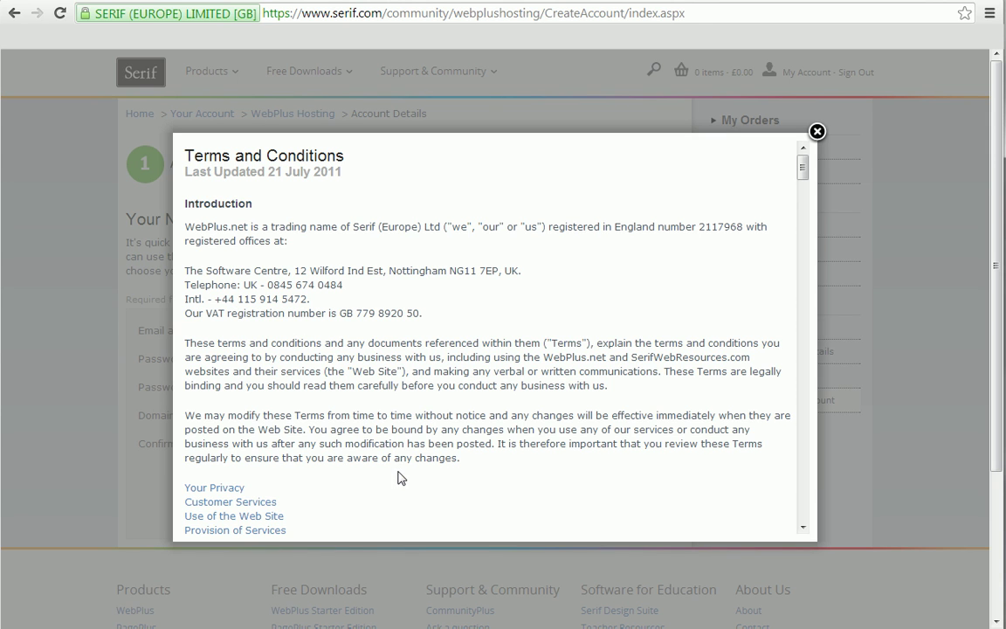
{"action": "left_click_drag", "start_coordinate": [803, 170], "coordinate": [803, 225]}
{"action": "left_click_drag", "start_coordinate": [803, 225], "coordinate": [807, 265]}
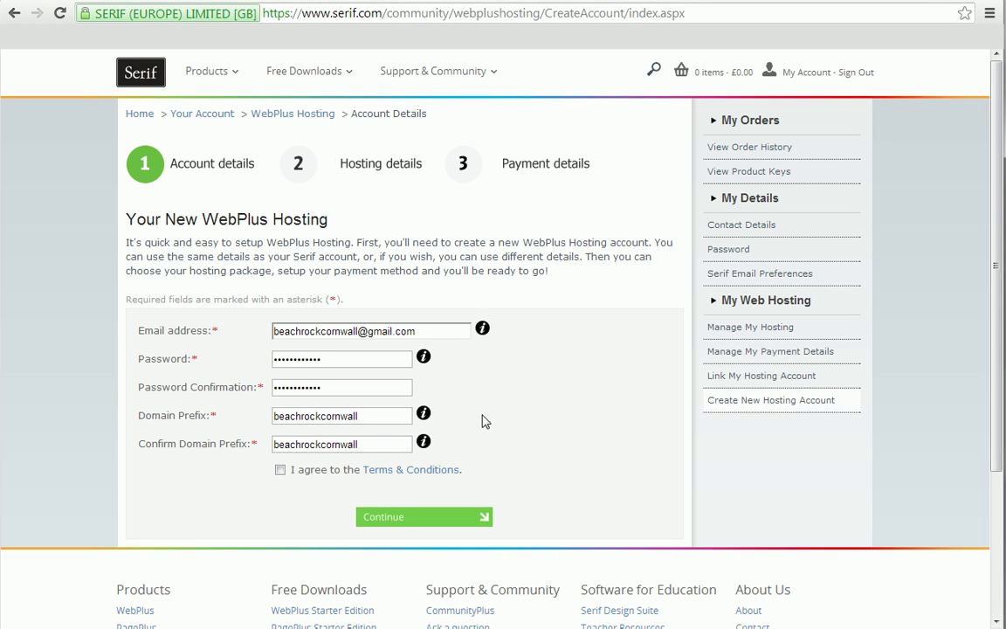
{"action": "left_click", "coordinate": [281, 471]}
{"action": "left_click", "coordinate": [375, 516]}
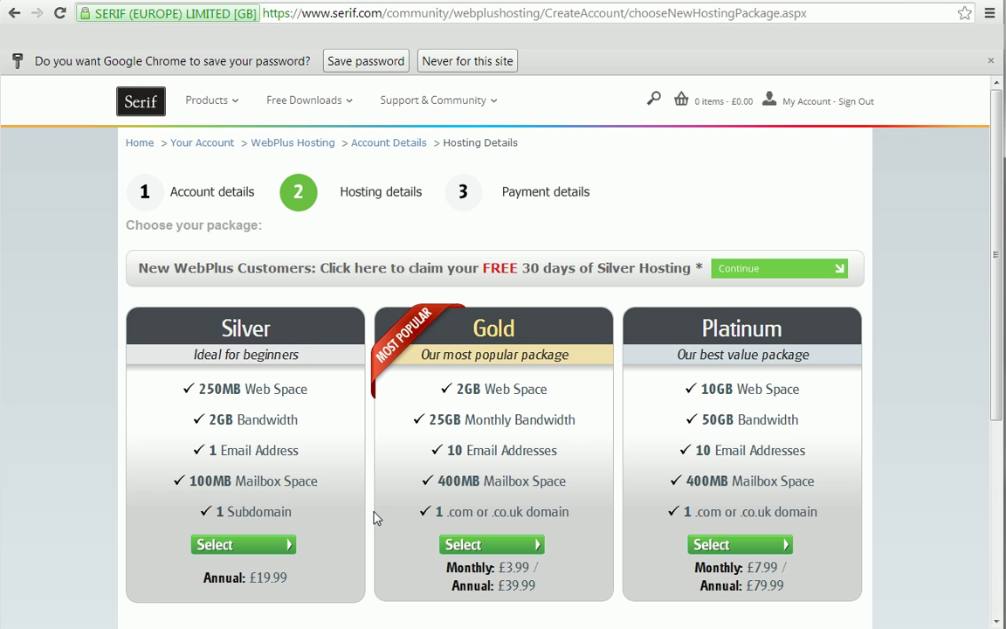
Choose the Gold hosting package, billed annually at £39.99.
{"action": "left_click", "coordinate": [460, 546]}
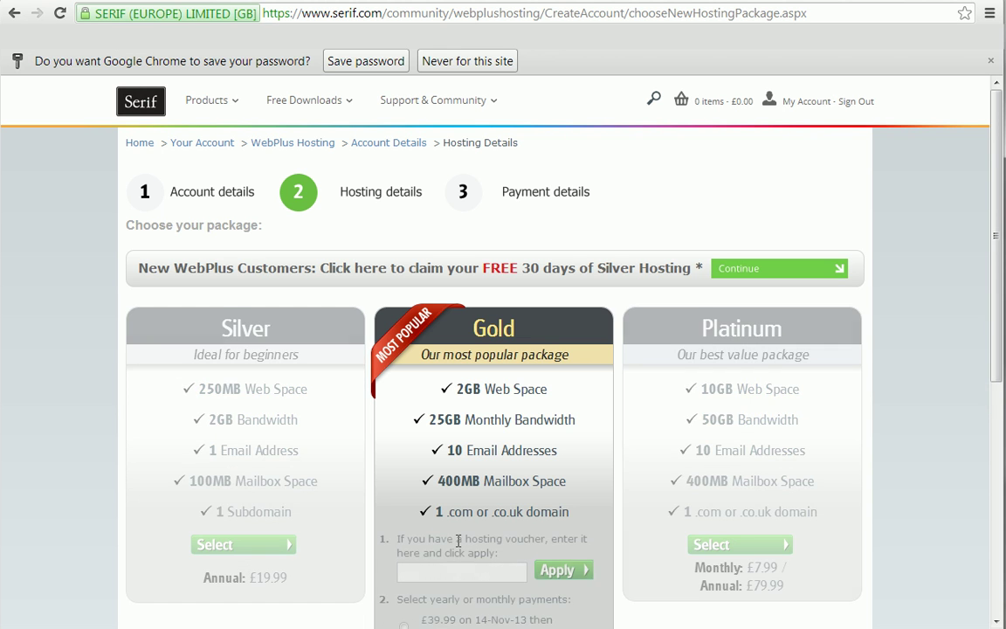
{"action": "scroll", "coordinate": [942, 359], "scroll_direction": "down", "scroll_amount": 3}
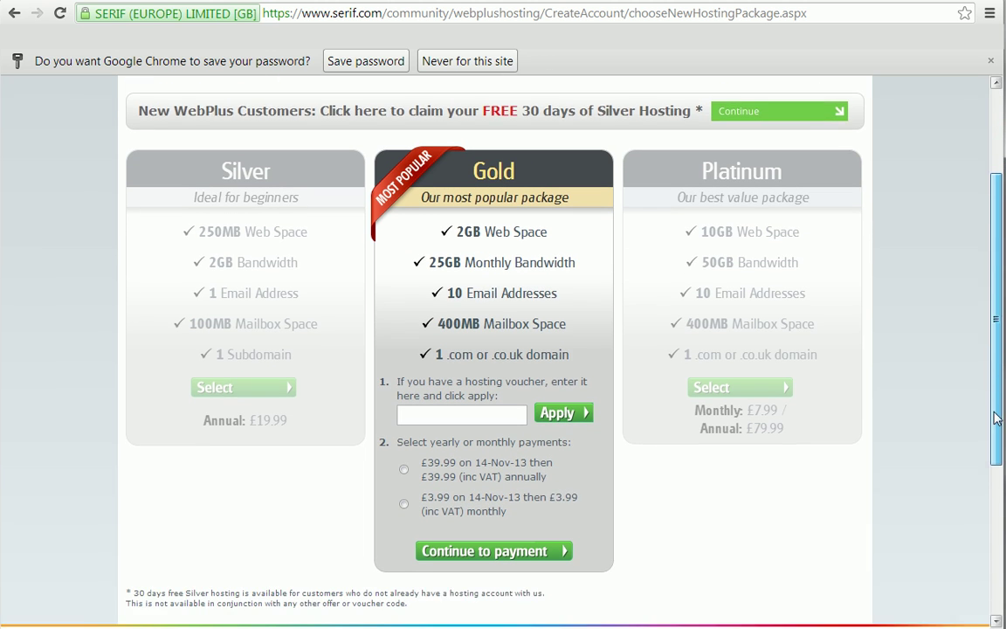
{"action": "left_click", "coordinate": [403, 417]}
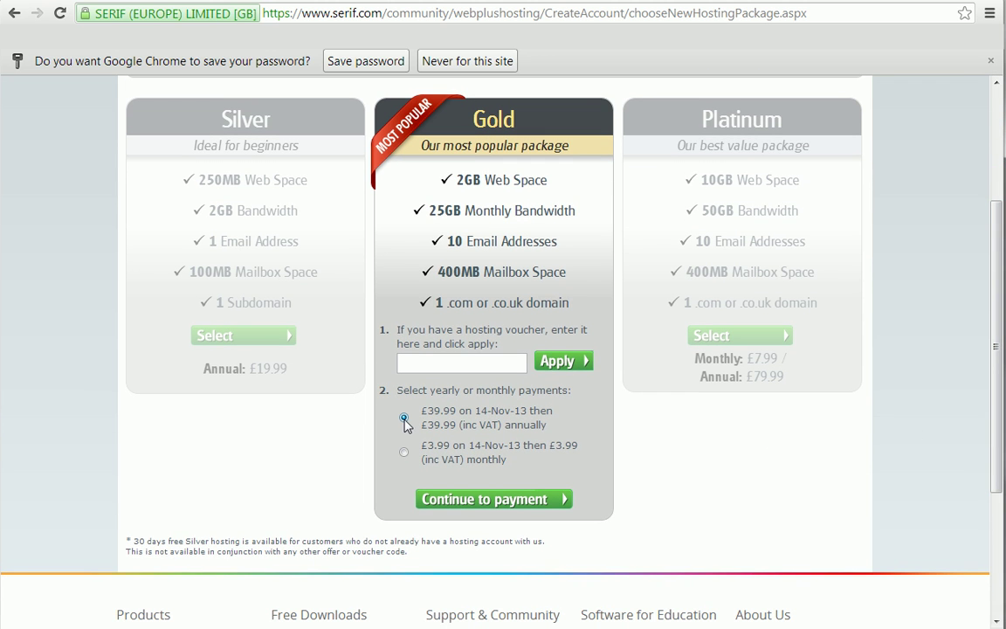
{"action": "left_click", "coordinate": [460, 499]}
Fill in the two billing address lines, submit the payment, and open the account page.
{"action": "left_click", "coordinate": [406, 312]}
{"action": "type", "text": "Beach Rock Cornwall"}
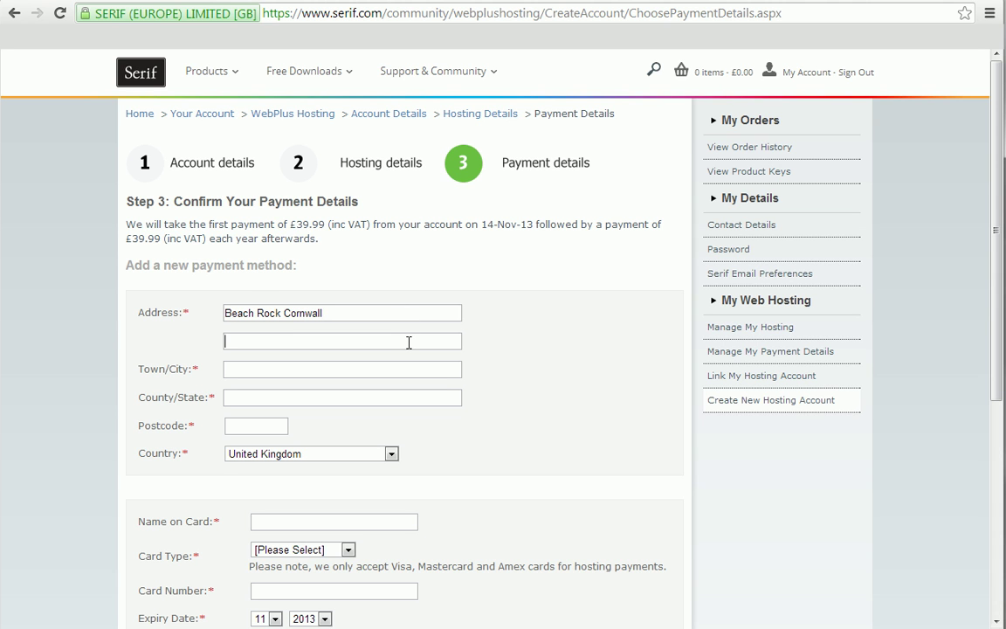
{"action": "left_click", "coordinate": [409, 342]}
{"action": "type", "text": "Sandy"}
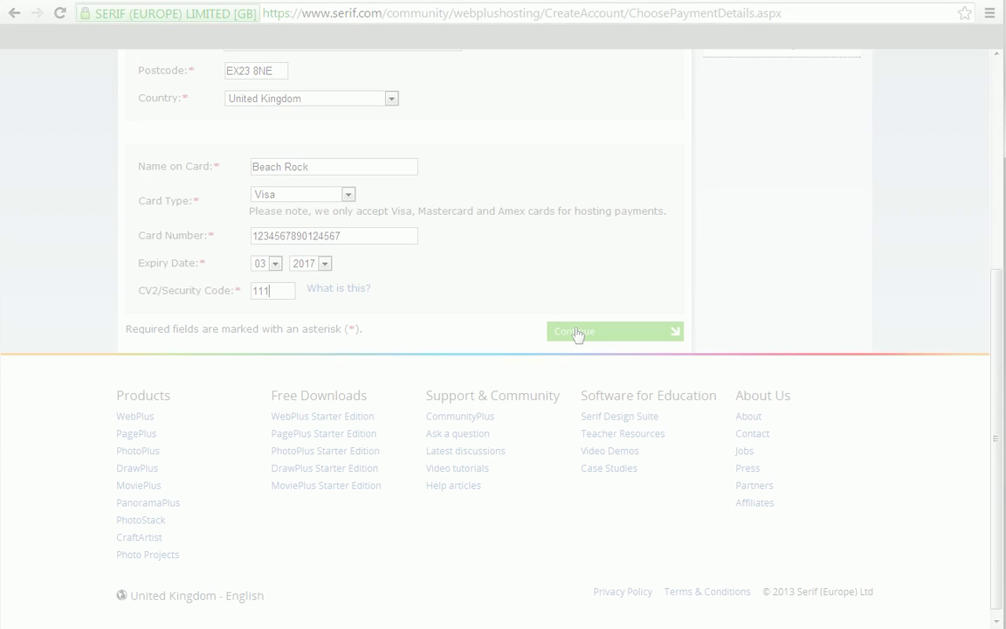
{"action": "left_click", "coordinate": [576, 333]}
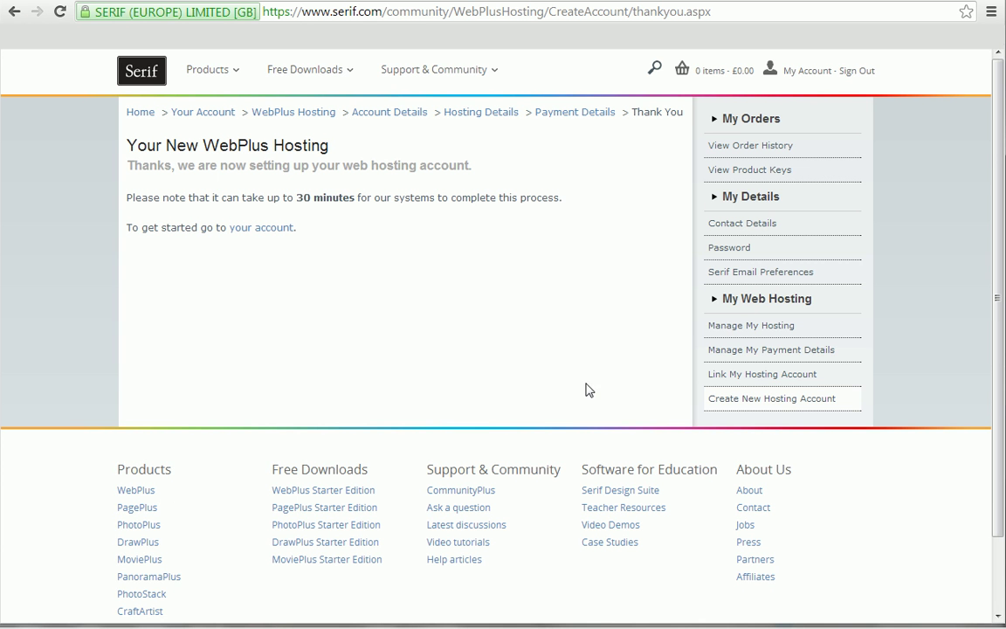
{"action": "left_click", "coordinate": [276, 228]}
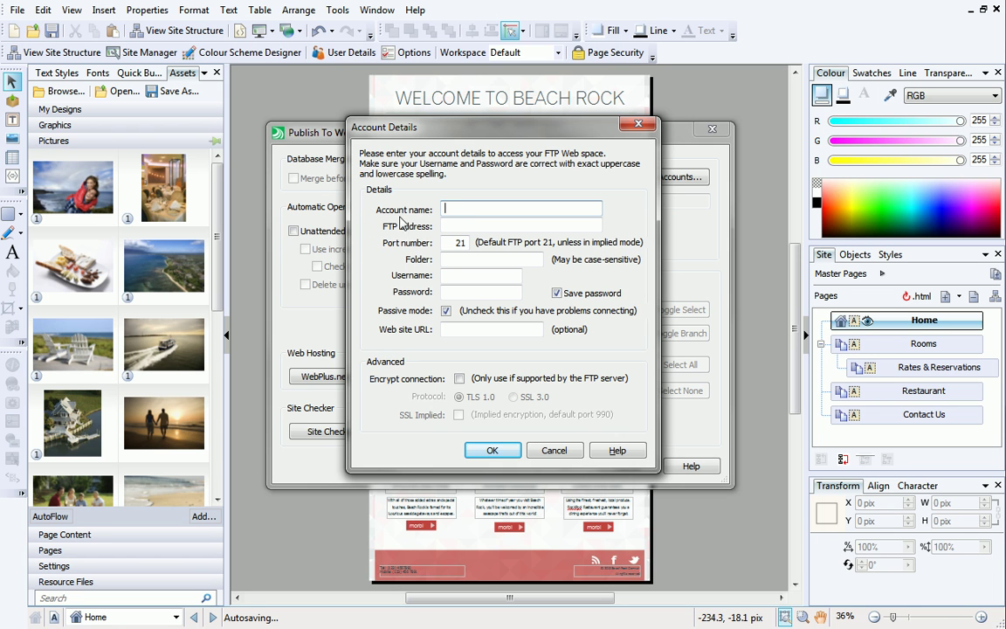
Name the FTP account 'Beach Rock B&B' and paste in the hosting's FTP address.
{"action": "type", "text": "Beach Rock B&B"}
{"action": "key", "text": "alt+Tab"}
{"action": "key", "text": "alt+Tab"}
{"action": "key", "text": "alt+Tab"}
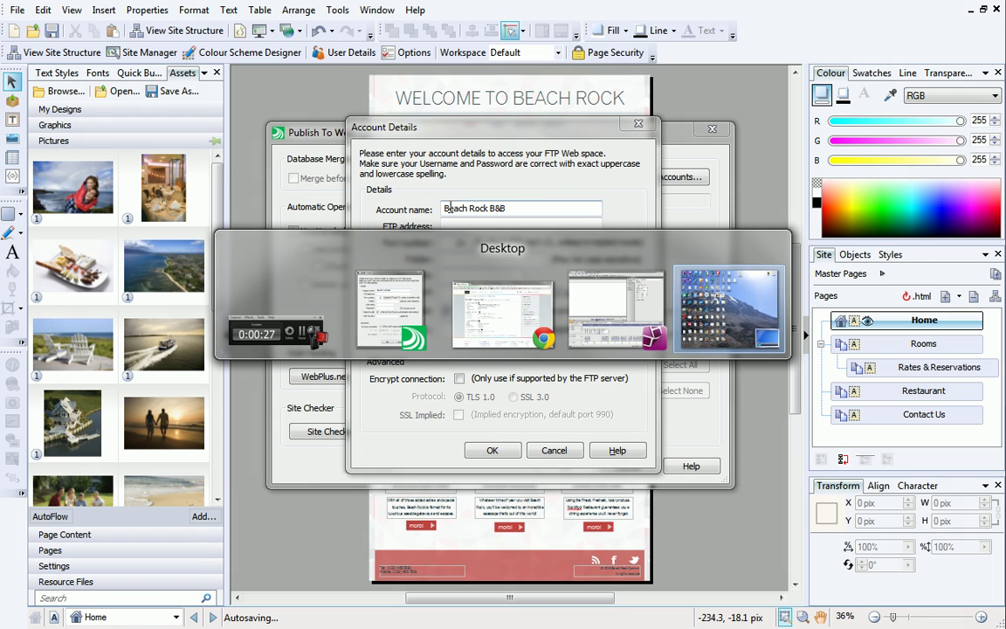
{"action": "key", "text": "alt+Tab"}
{"action": "key", "text": "alt+Tab"}
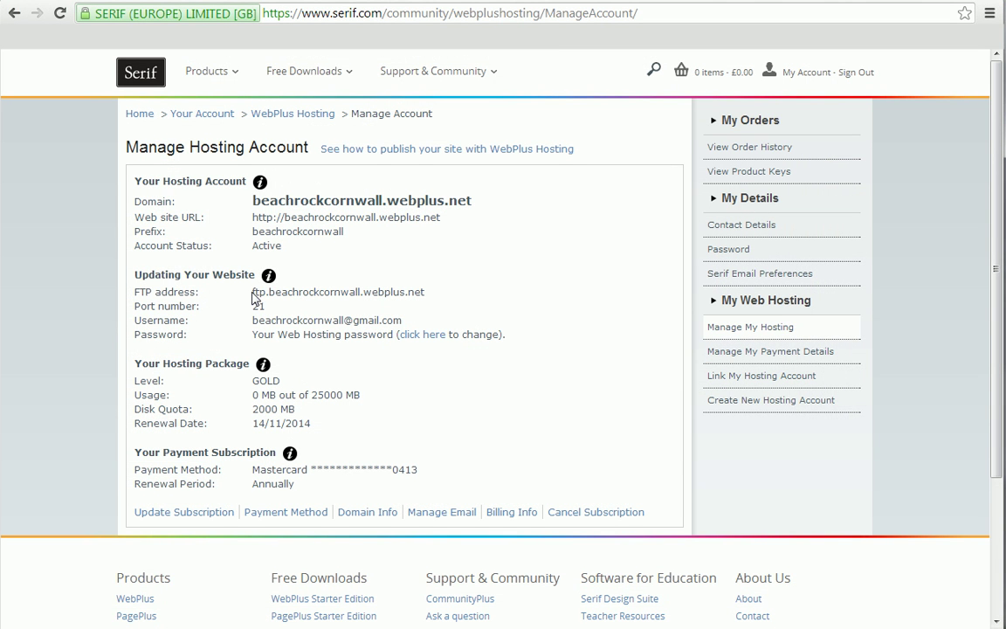
{"action": "left_click_drag", "start_coordinate": [254, 293], "coordinate": [424, 298]}
{"action": "key", "text": "ctrl+c"}
{"action": "key", "text": "alt+Tab"}
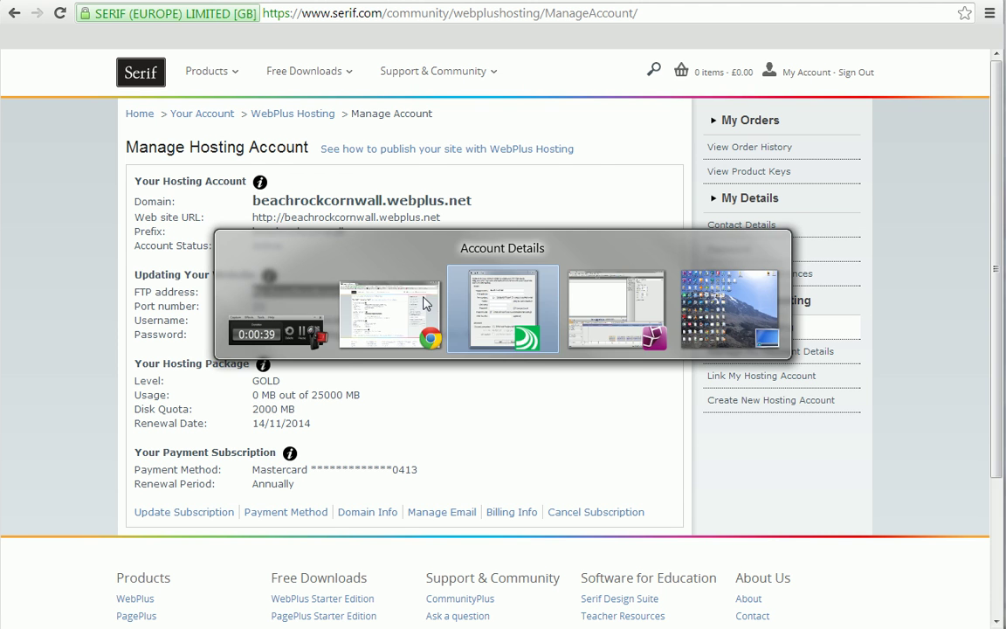
{"action": "left_click", "coordinate": [463, 226]}
{"action": "key", "text": "ctrl+v"}
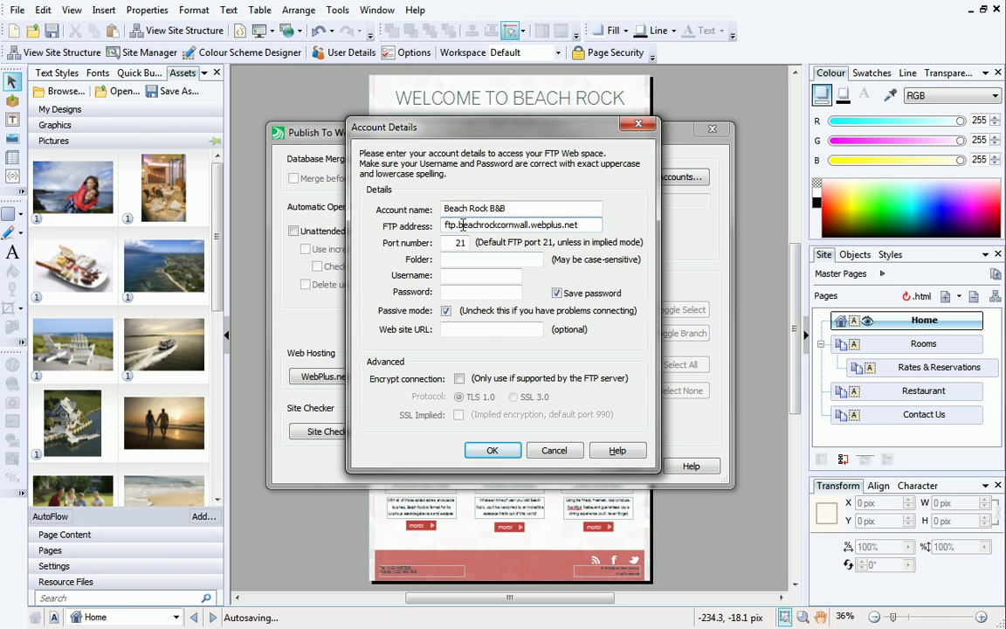
Paste the hosting username from the Manage Hosting page and save the FTP account.
{"action": "key", "text": "alt+Tab"}
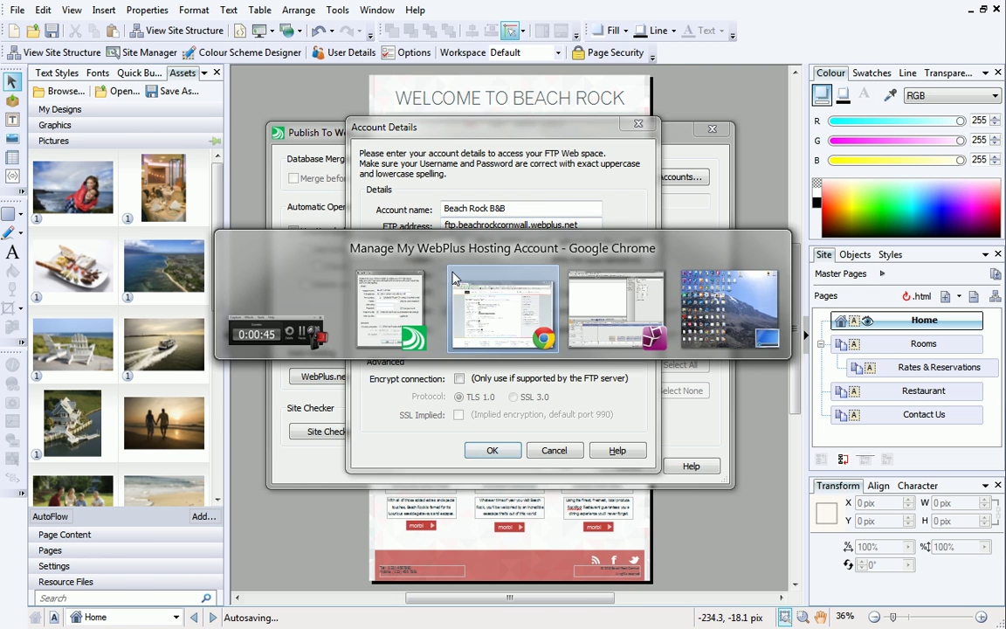
{"action": "left_click_drag", "start_coordinate": [254, 320], "coordinate": [408, 327]}
{"action": "key", "text": "ctrl+c"}
{"action": "key", "text": "alt+Tab"}
{"action": "left_click", "coordinate": [480, 275]}
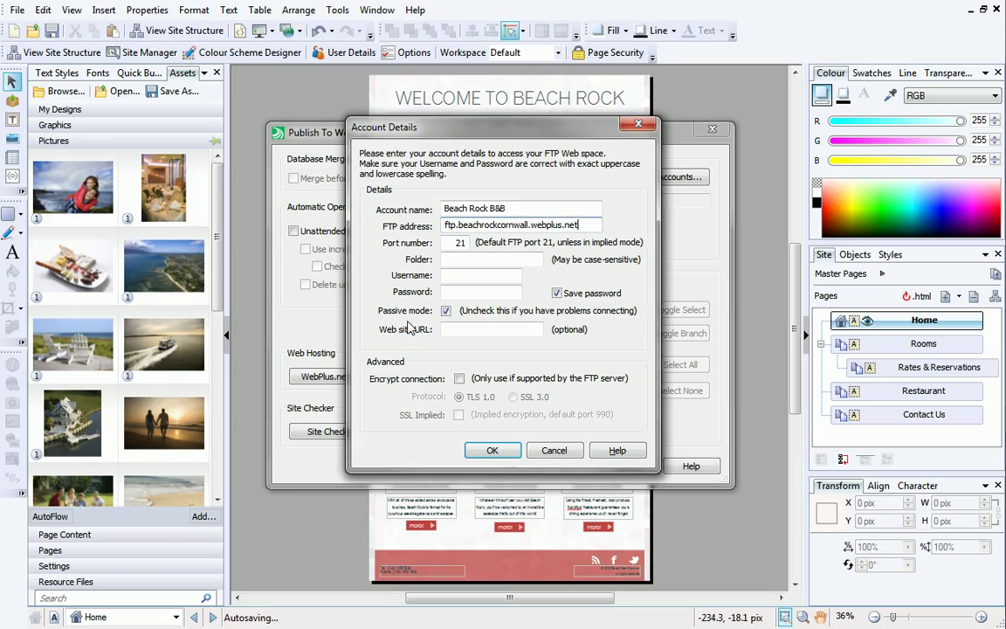
{"action": "key", "text": "ctrl+v"}
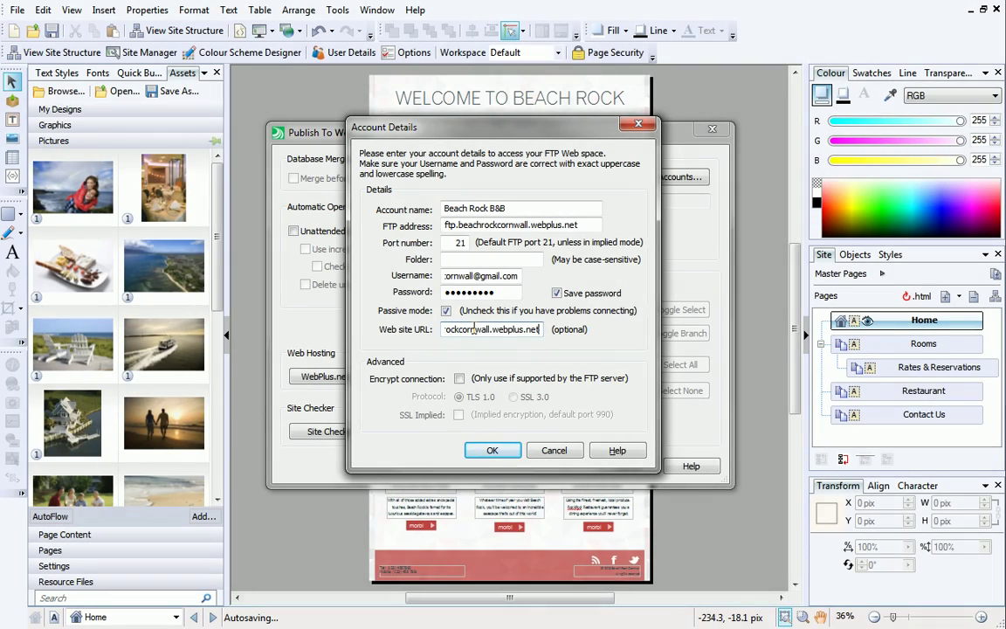
{"action": "left_click", "coordinate": [491, 450]}
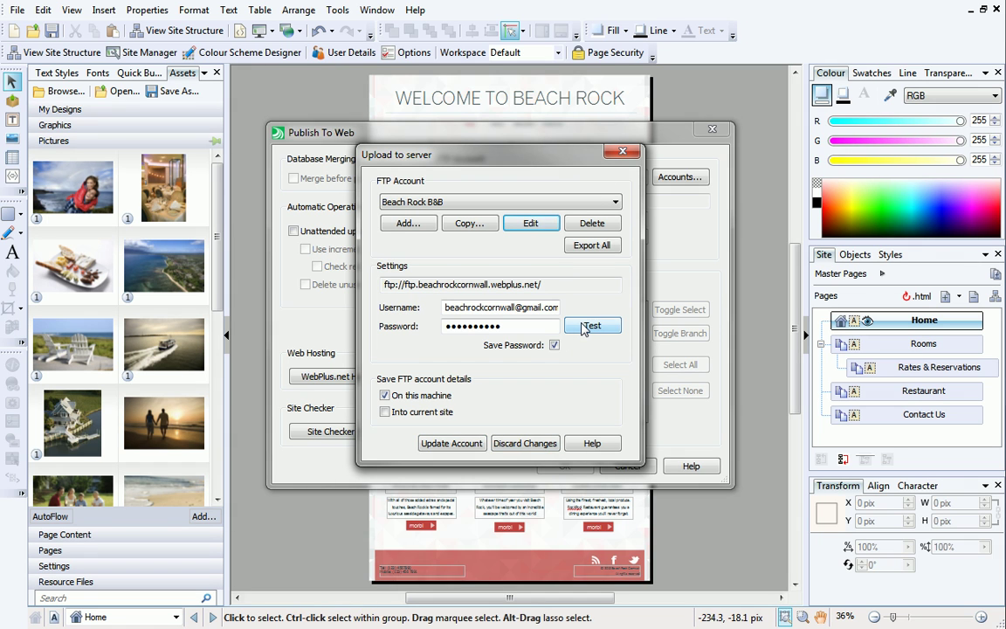
Test the Beach Rock B&B FTP connection successfully and update the account.
{"action": "left_click", "coordinate": [585, 327]}
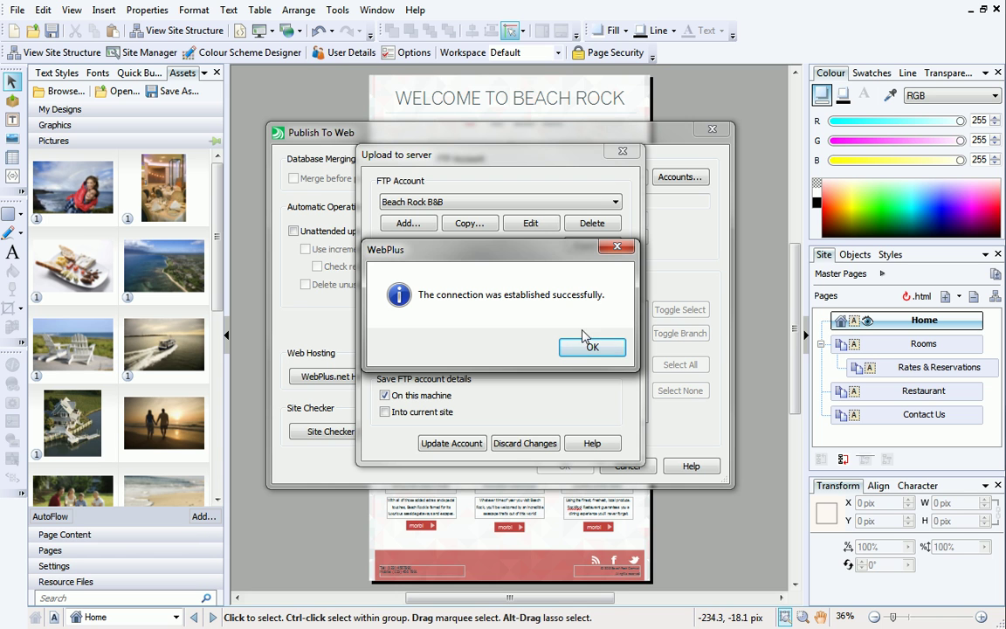
{"action": "left_click", "coordinate": [592, 349]}
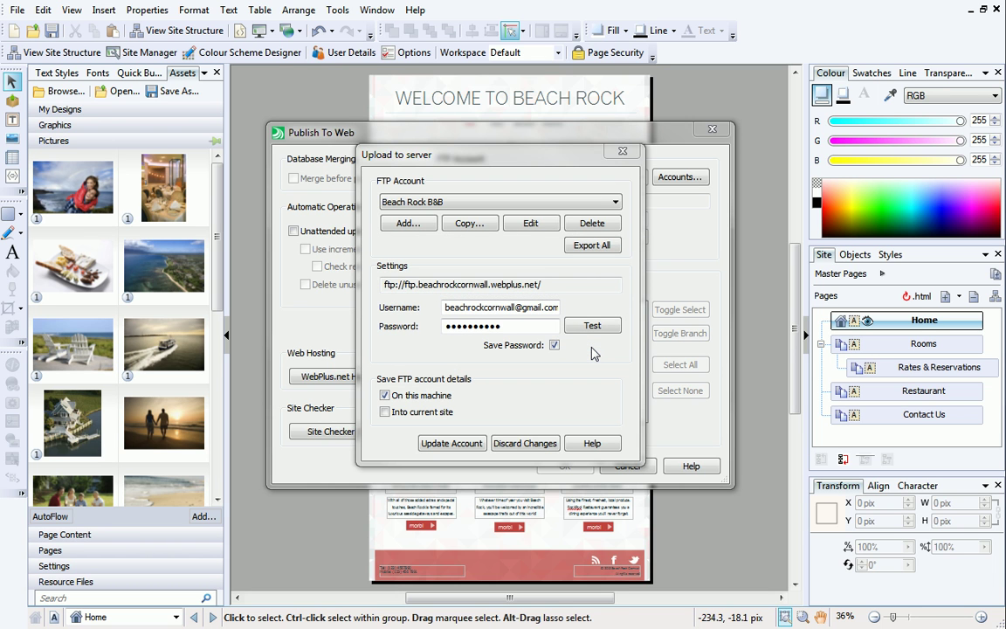
{"action": "left_click", "coordinate": [472, 444]}
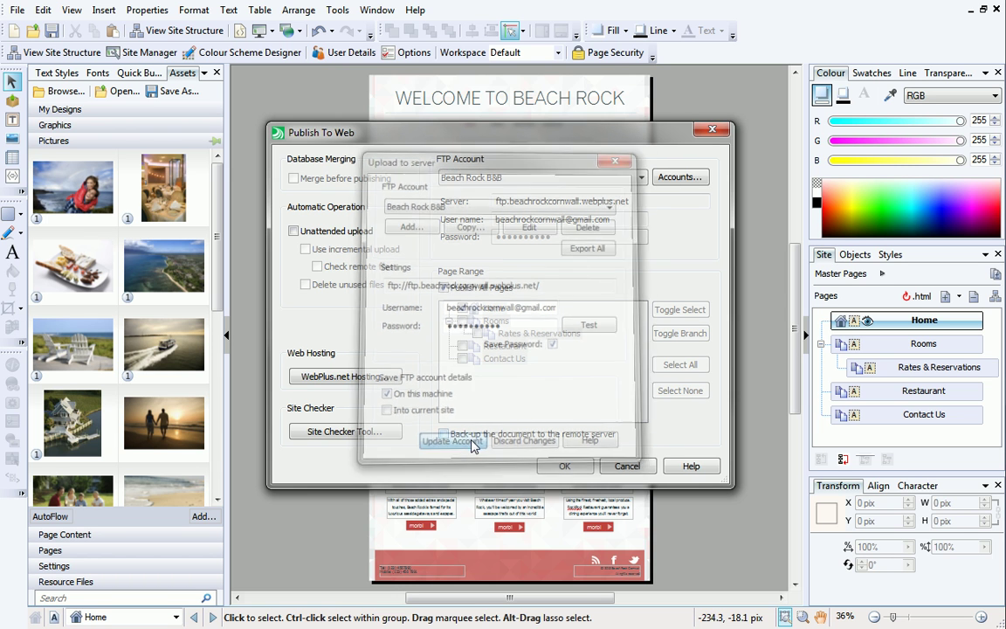
Upload all 66 site files to the FTP server, close the reports, and save the site.
{"action": "left_click", "coordinate": [558, 466]}
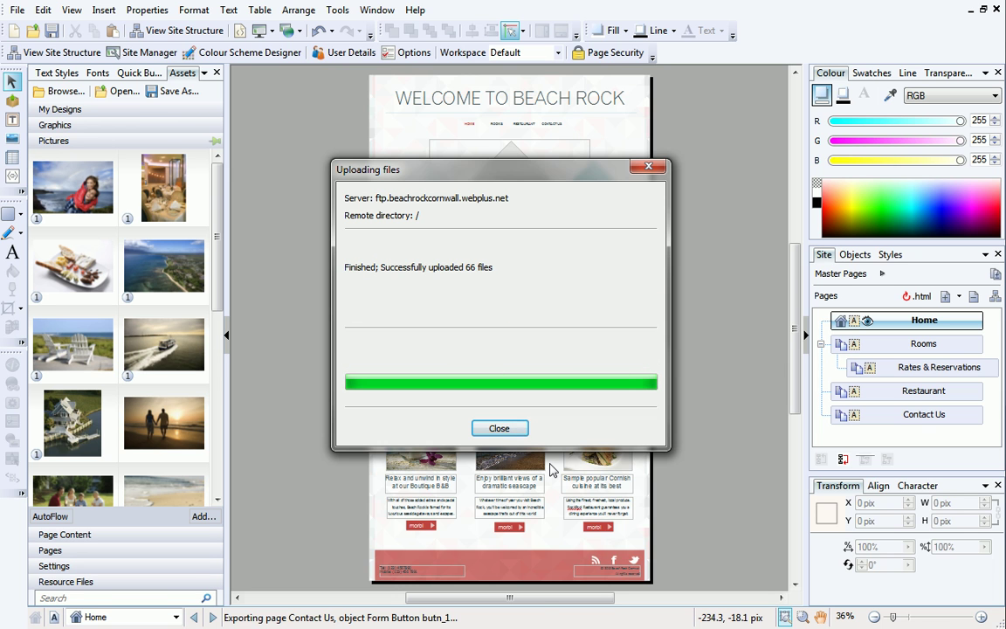
{"action": "left_click", "coordinate": [499, 429]}
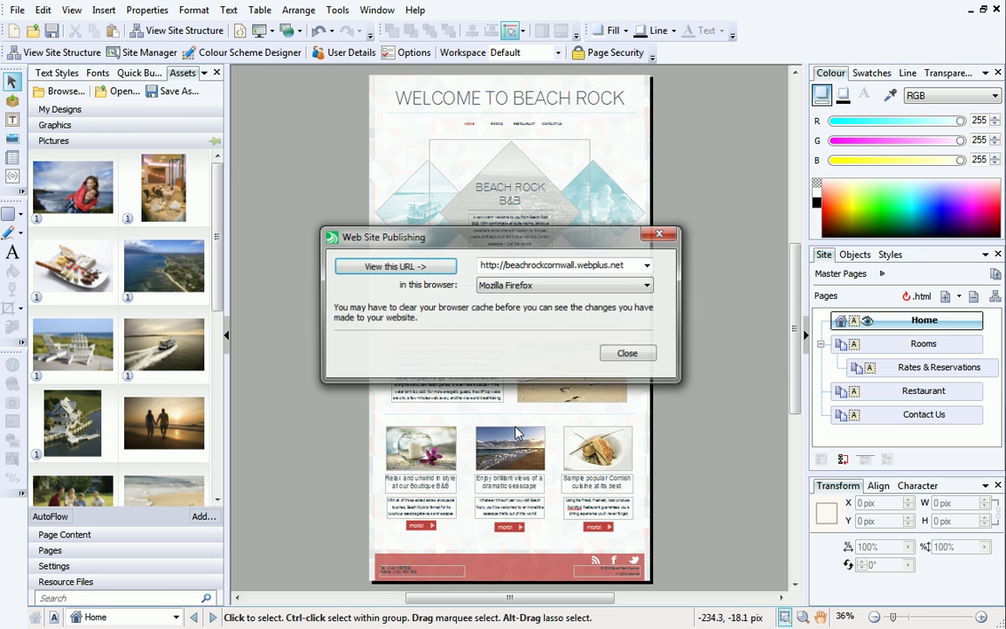
{"action": "left_click", "coordinate": [625, 354]}
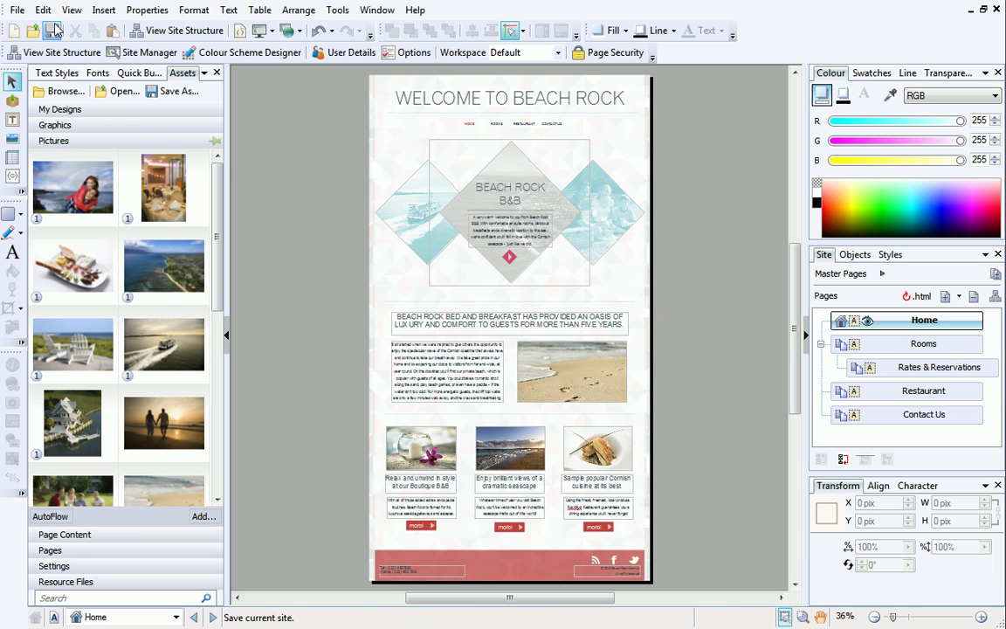
{"action": "left_click", "coordinate": [19, 11]}
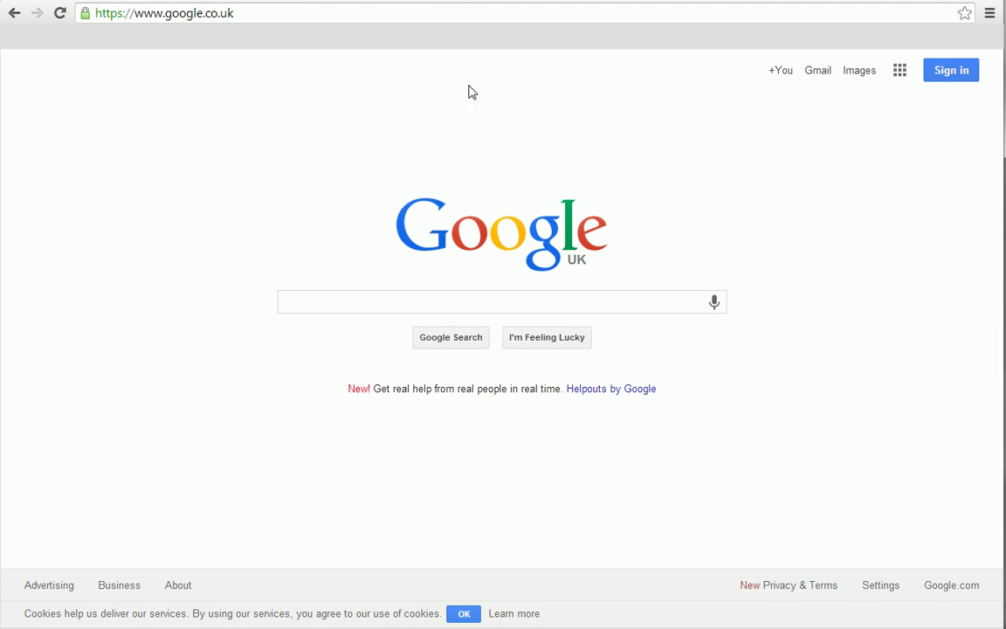
{"action": "left_click", "coordinate": [455, 13]}
{"action": "type", "text": "http://beachrockcornwall.webplus.net"}
{"action": "key", "text": "Return"}
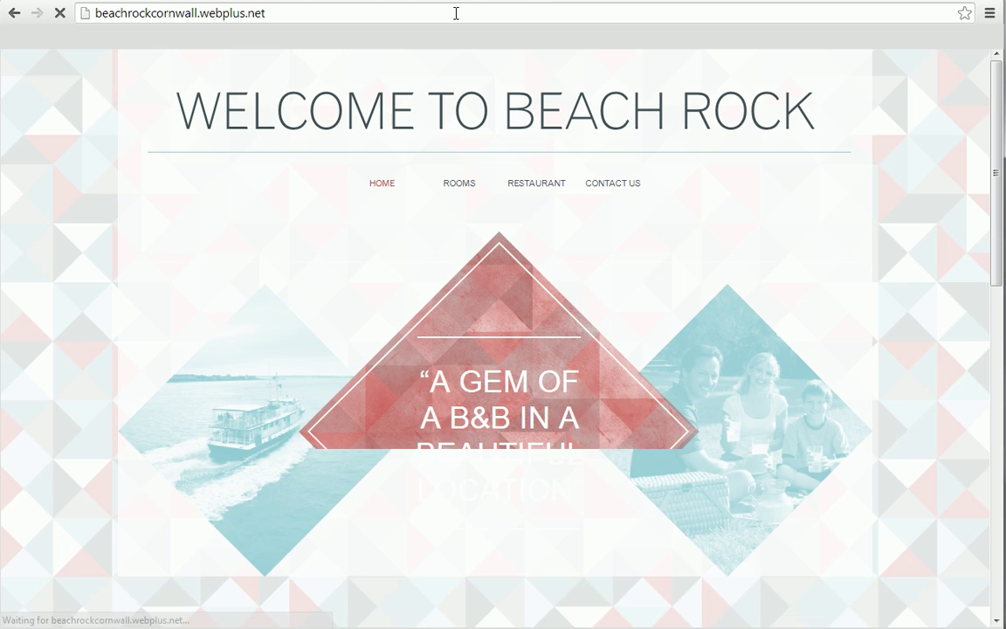
{"action": "left_click_drag", "start_coordinate": [997, 135], "coordinate": [996, 472]}
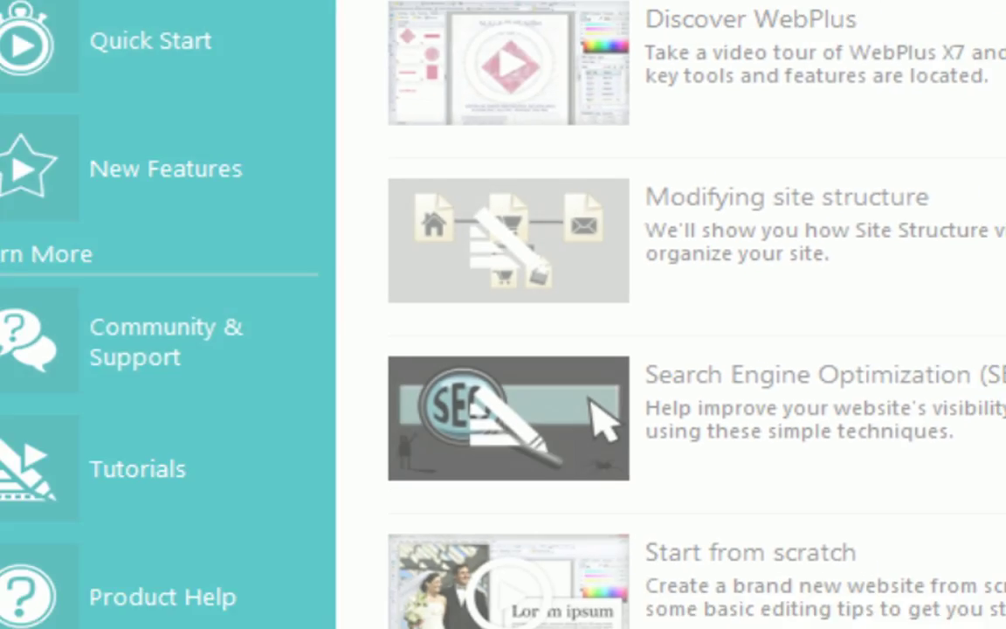